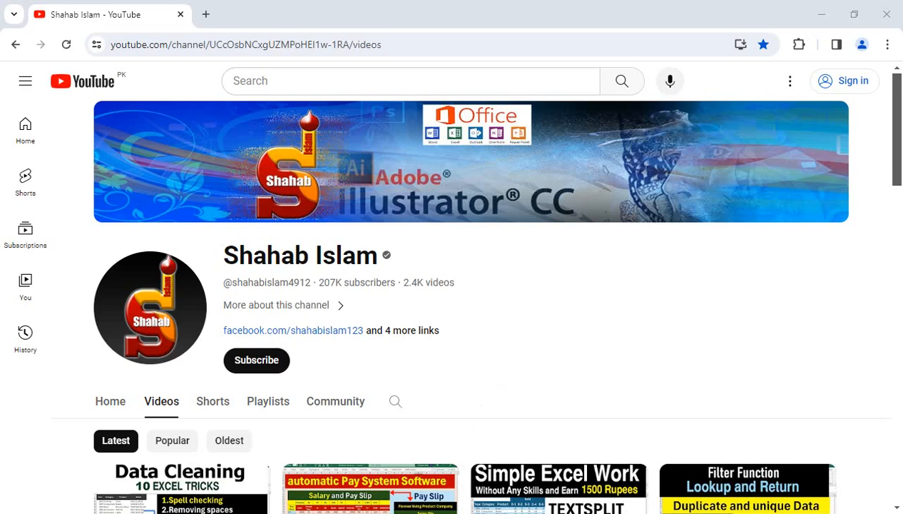
Switch to the Excel workbook and compare the First List on Sheet1 with the Second List on Sheet2.
left_click(493, 512)
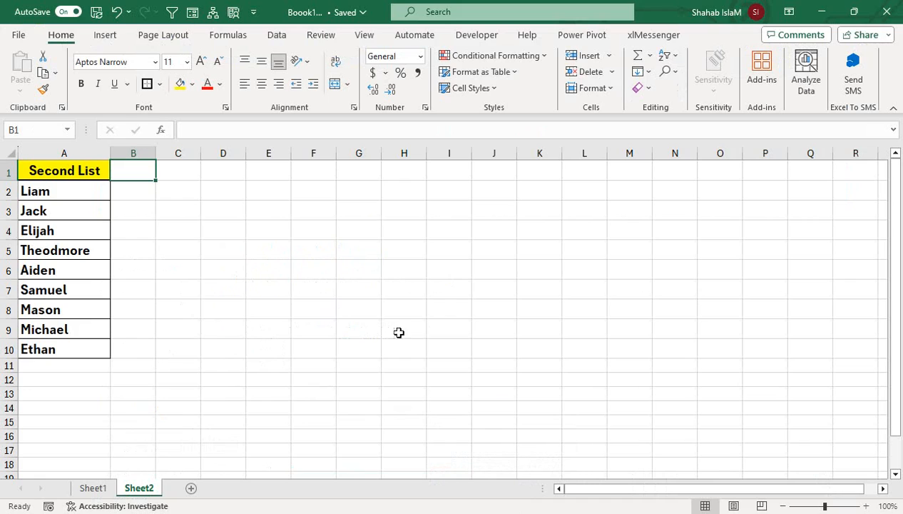
left_click(225, 271)
left_click(94, 486)
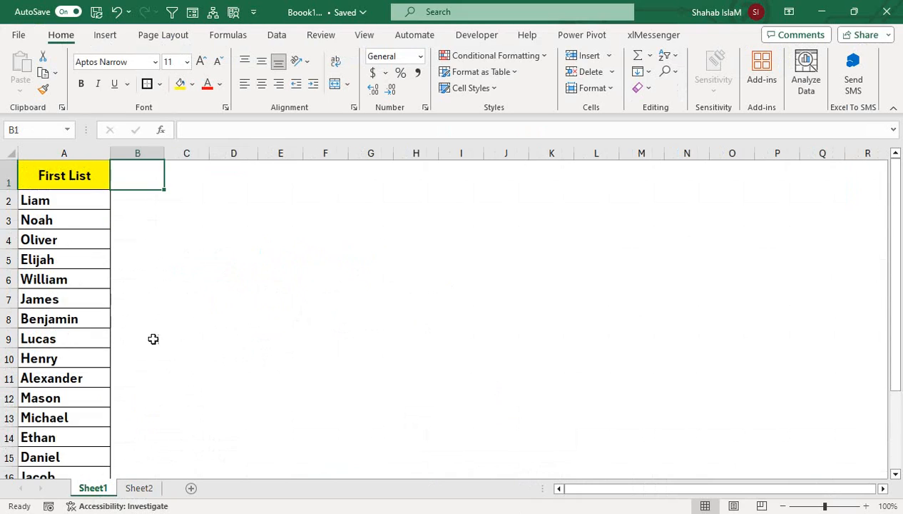
left_click(139, 486)
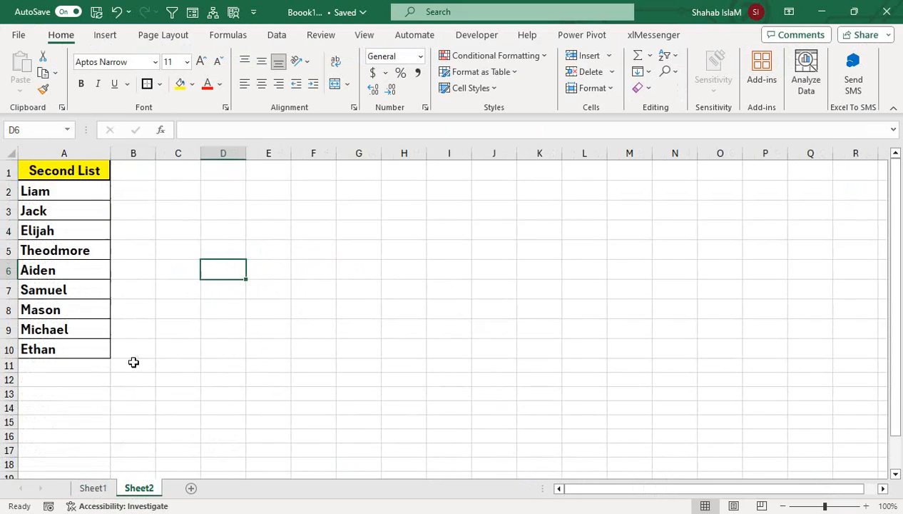
left_click(96, 487)
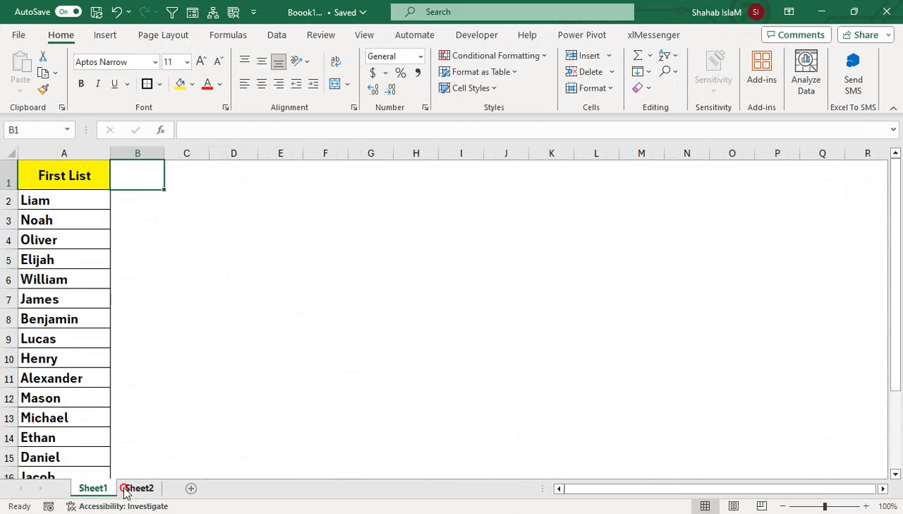
left_click(122, 488)
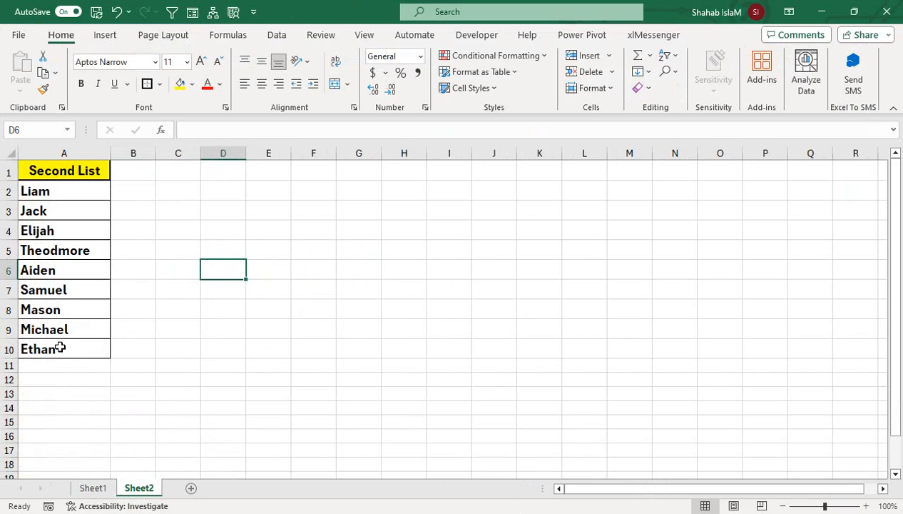
left_click(93, 488)
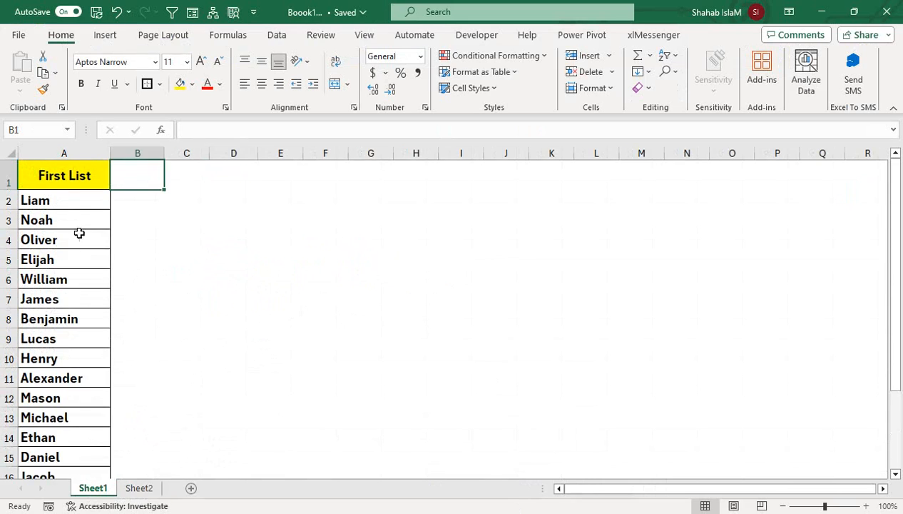
Start a new conditional formatting rule for A2:A17 on Sheet1 that uses a formula to determine which cells to format.
left_click_drag(69, 195, 53, 468)
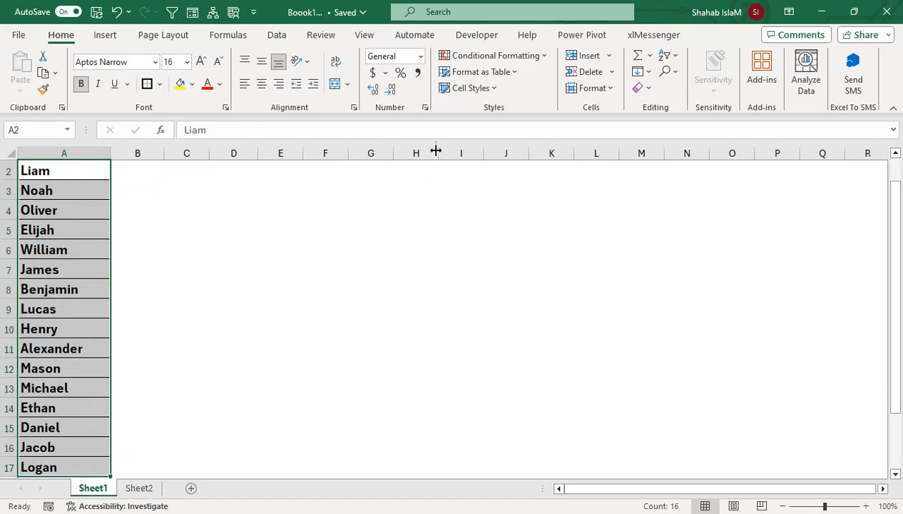
left_click(460, 56)
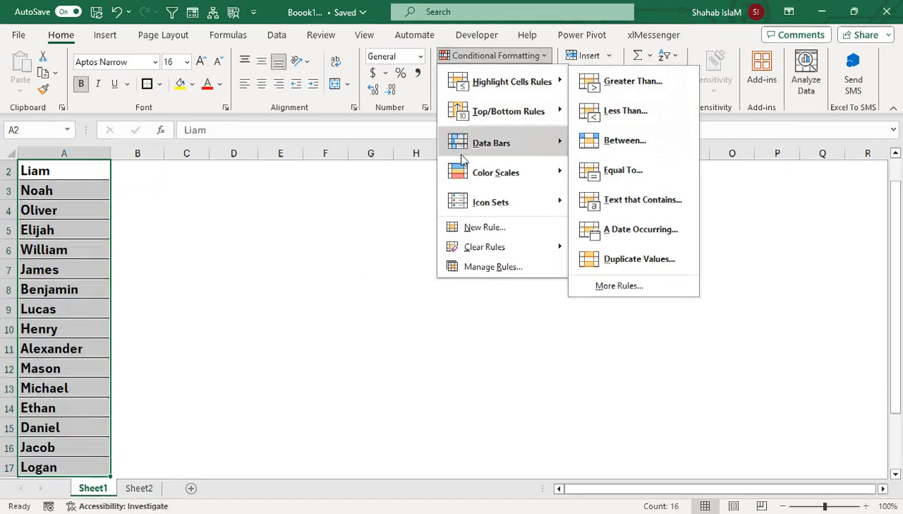
left_click(457, 227)
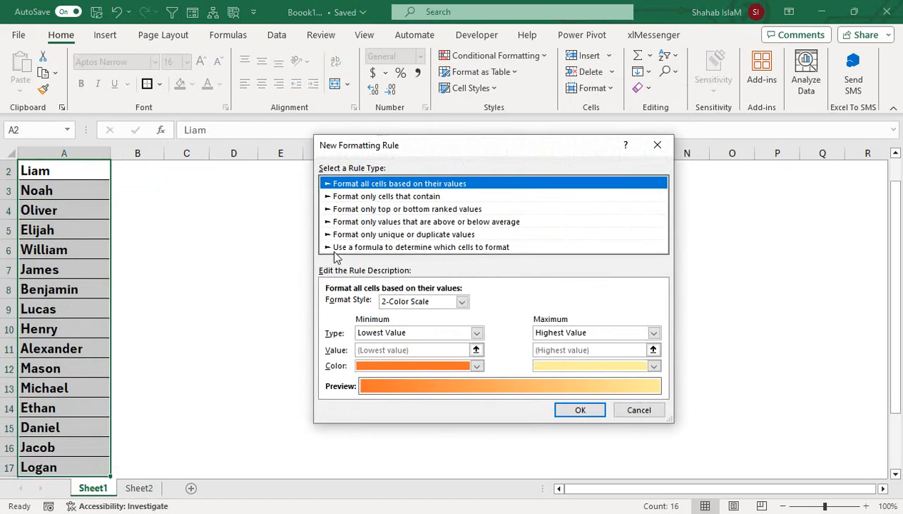
left_click(332, 249)
Begin the rule's formula as =COUNTIF(Sheet2!$A$2:$A$10, with the names of the Second List as the range.
left_click(330, 305)
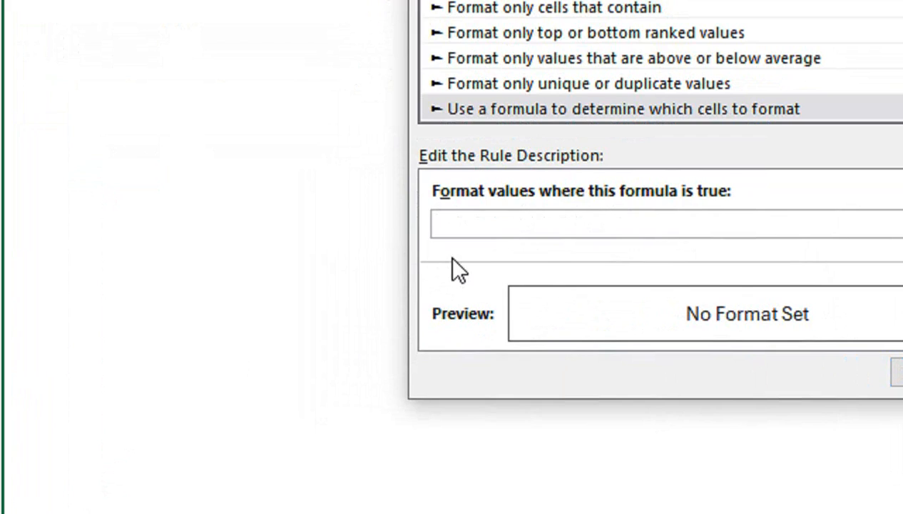
left_click(460, 224)
type("=C")
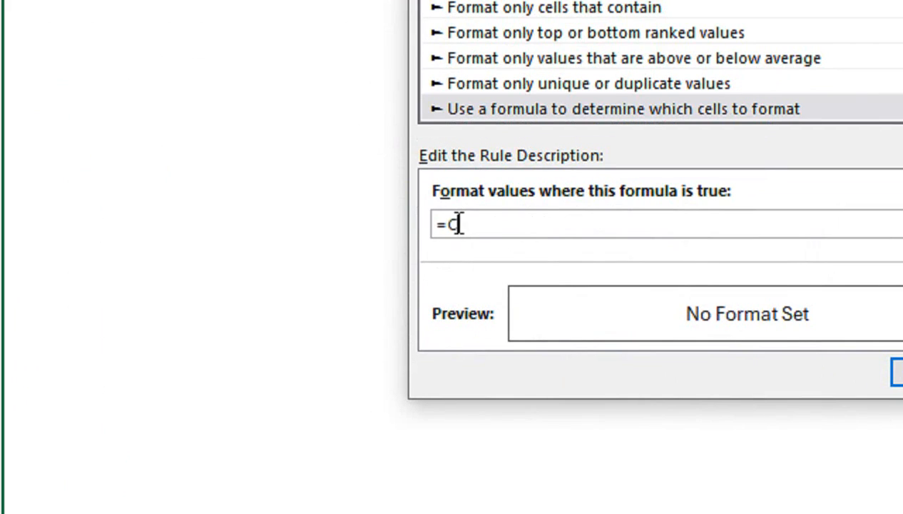
type("OUNTIF")
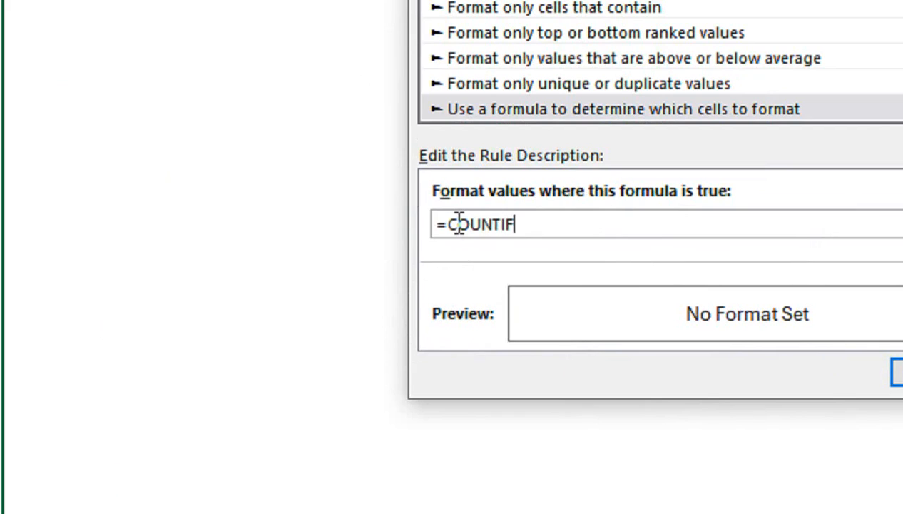
type("(")
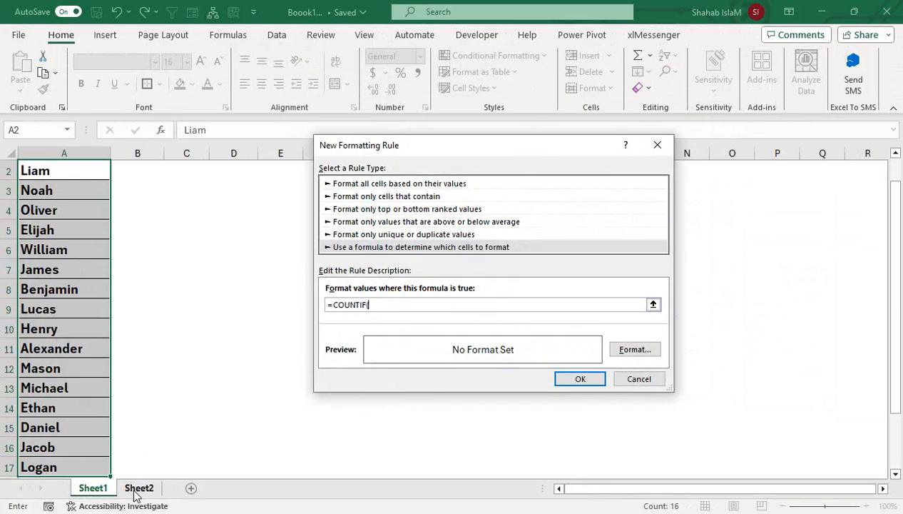
left_click(137, 488)
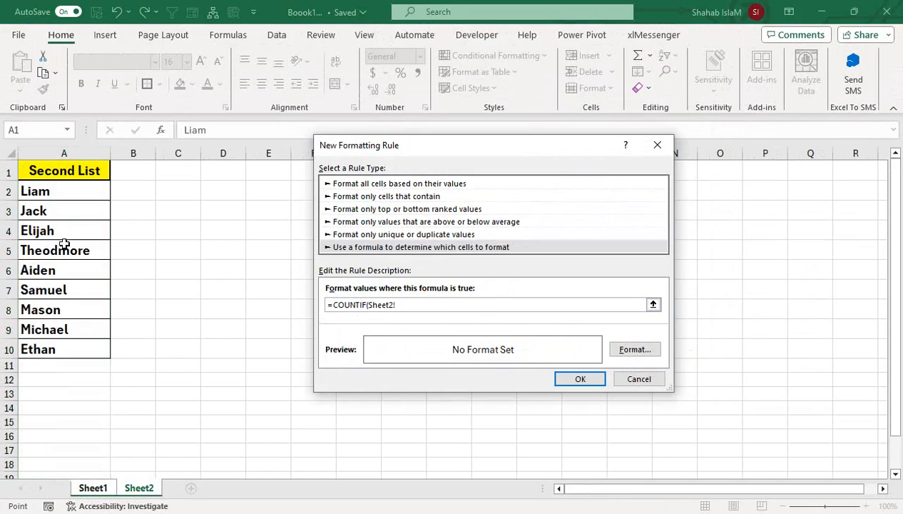
left_click(67, 193)
left_click_drag(70, 206, 69, 348)
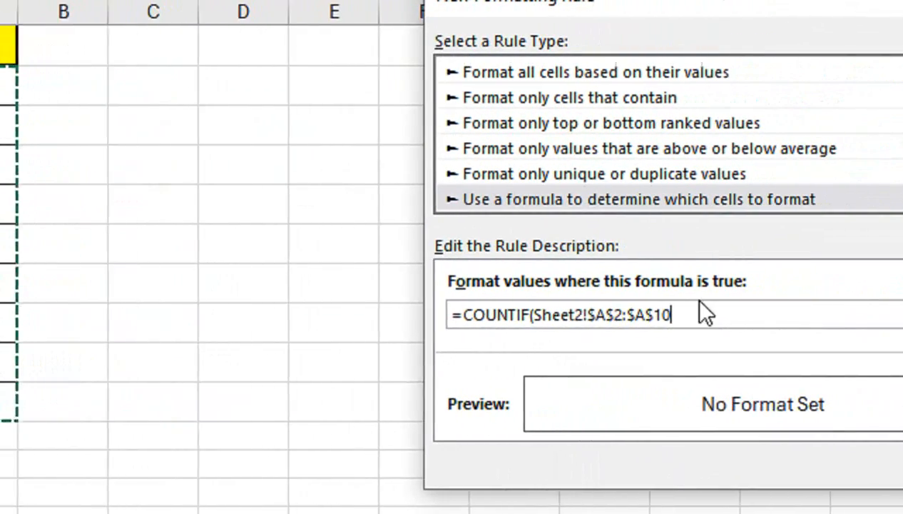
type(",")
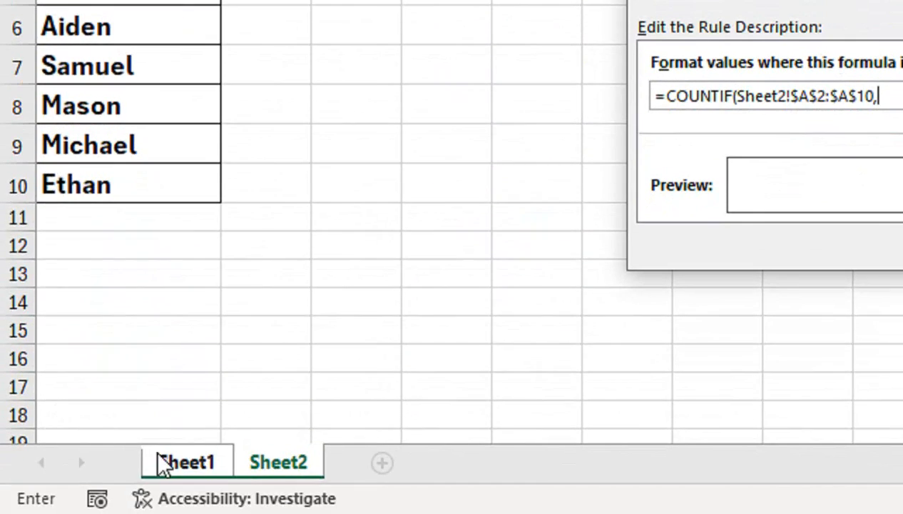
Complete the rule's COUNTIF formula with the relative reference Sheet1!A2 as its criterion.
left_click(163, 509)
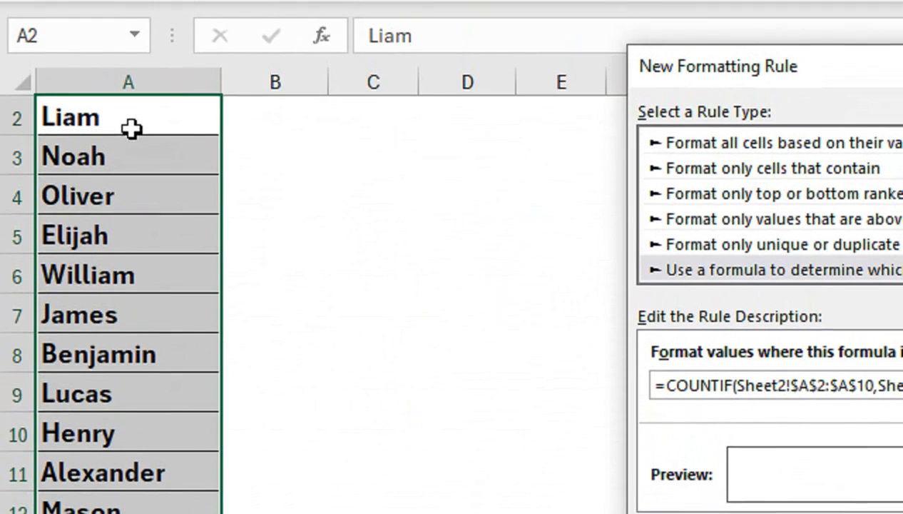
left_click(131, 103)
key("Up")
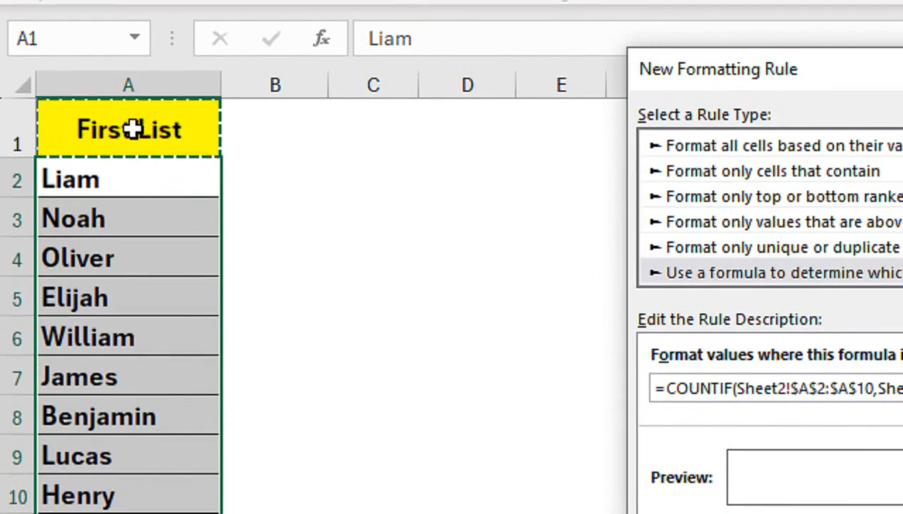
key("Down")
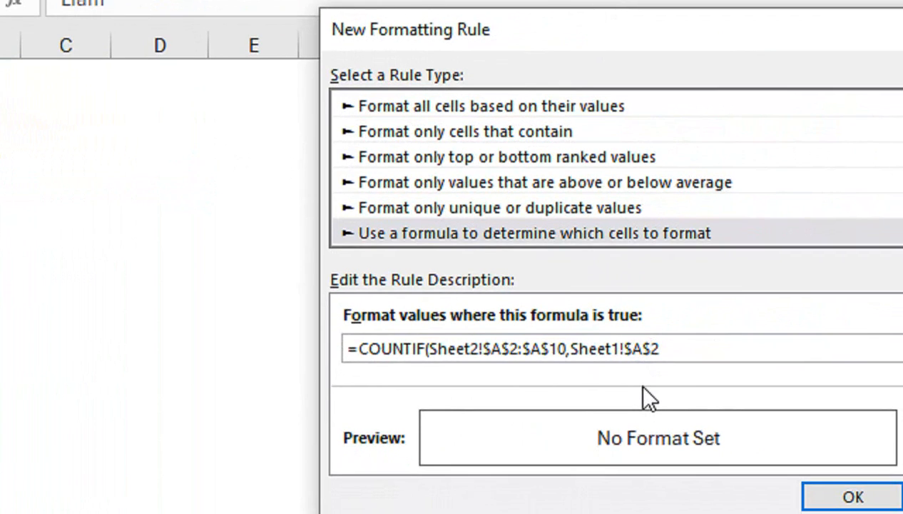
key("BackSpace")
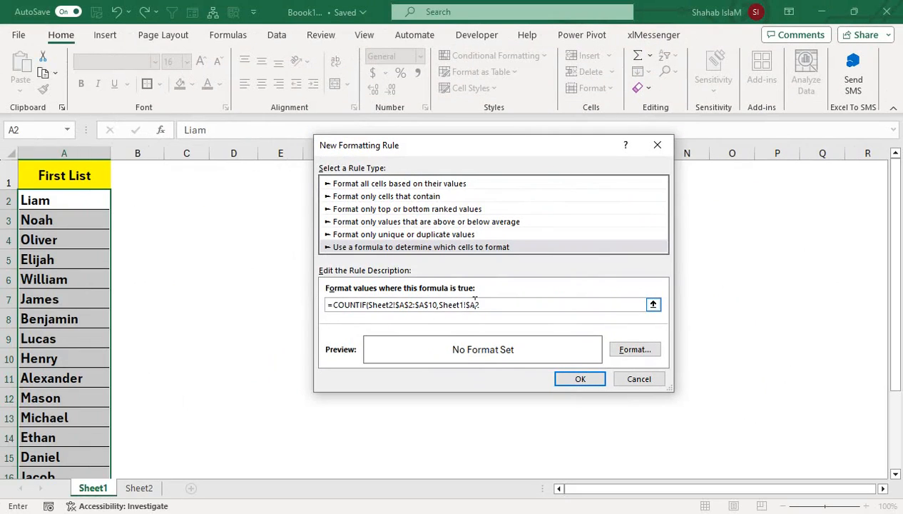
left_click(469, 305)
Give the rule a dark blue fill with bold white text and apply it to the First List.
left_click(622, 346)
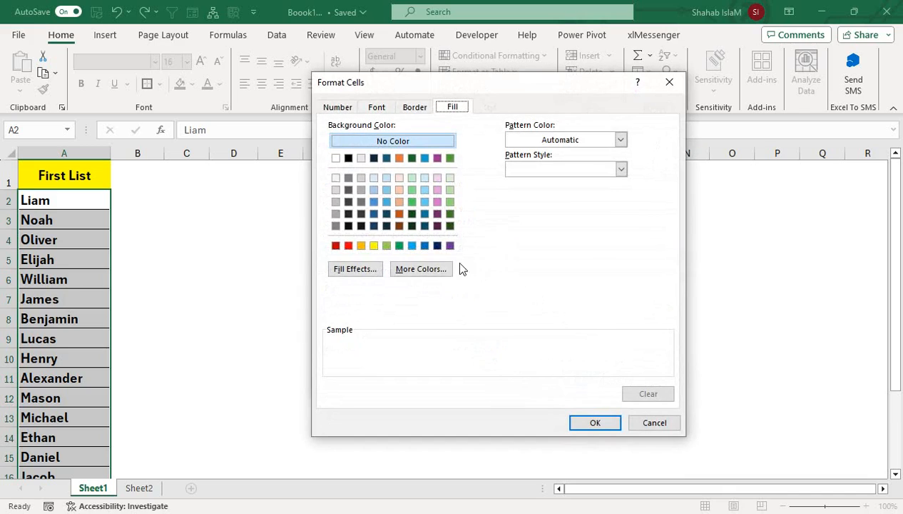
left_click(438, 246)
left_click(376, 108)
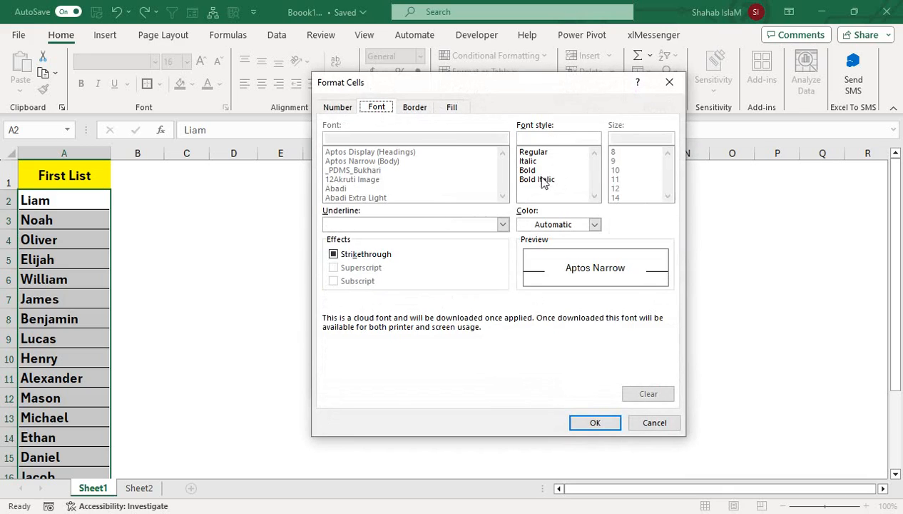
left_click(529, 170)
left_click(544, 224)
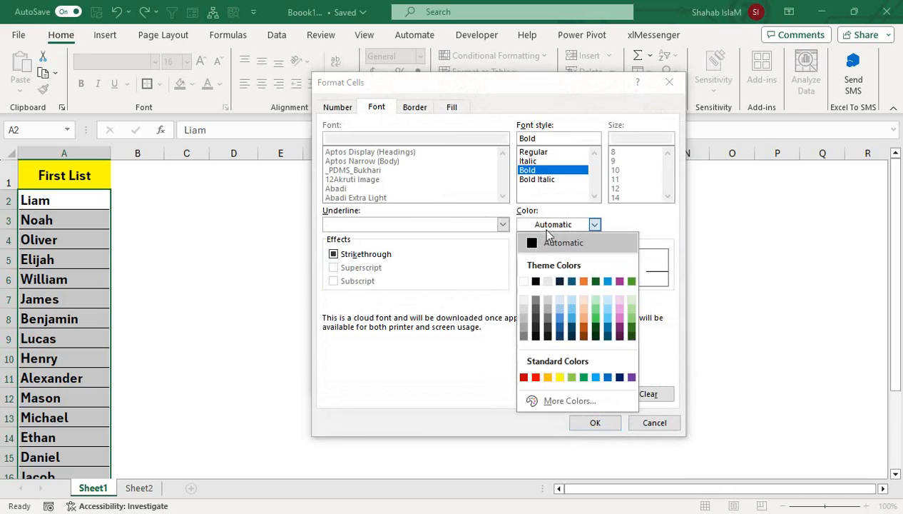
left_click(526, 279)
left_click(453, 108)
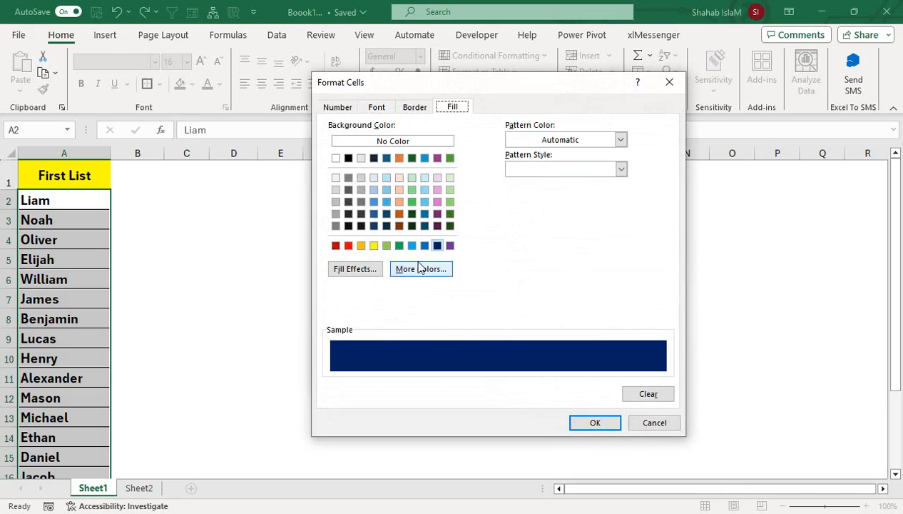
left_click(391, 107)
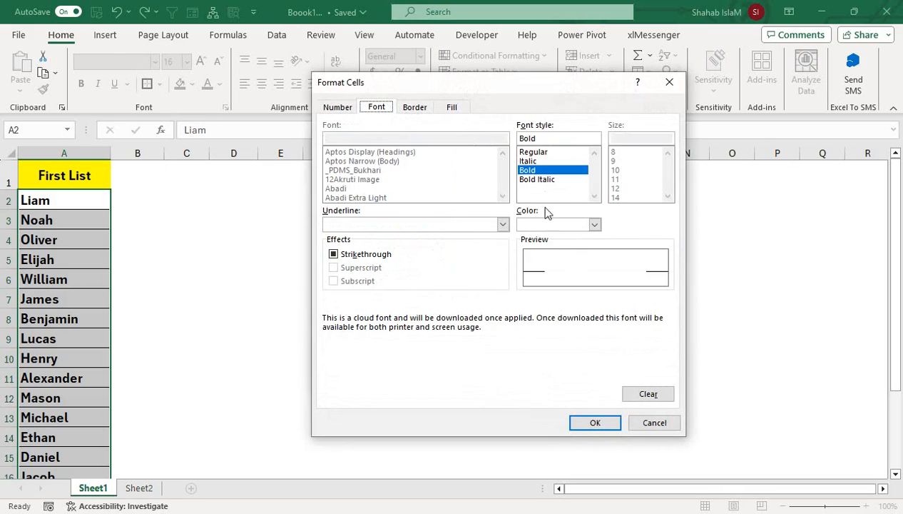
left_click(575, 424)
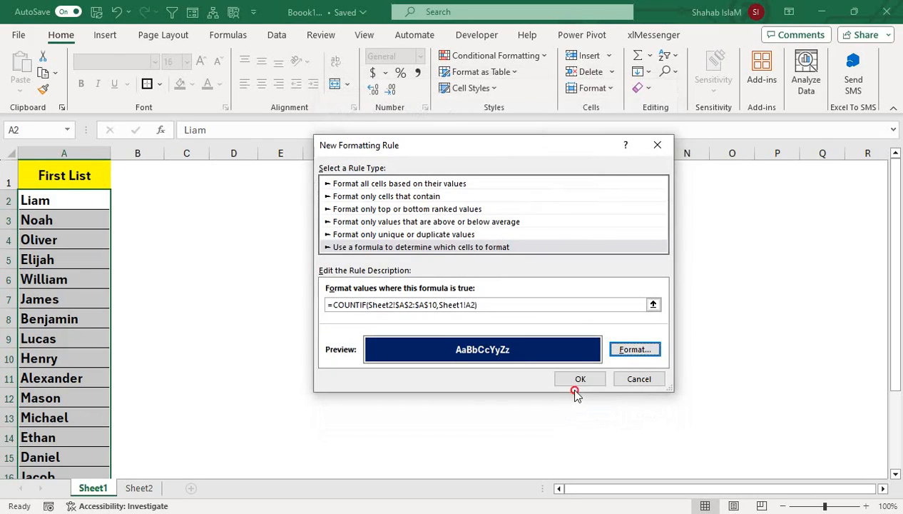
left_click(574, 378)
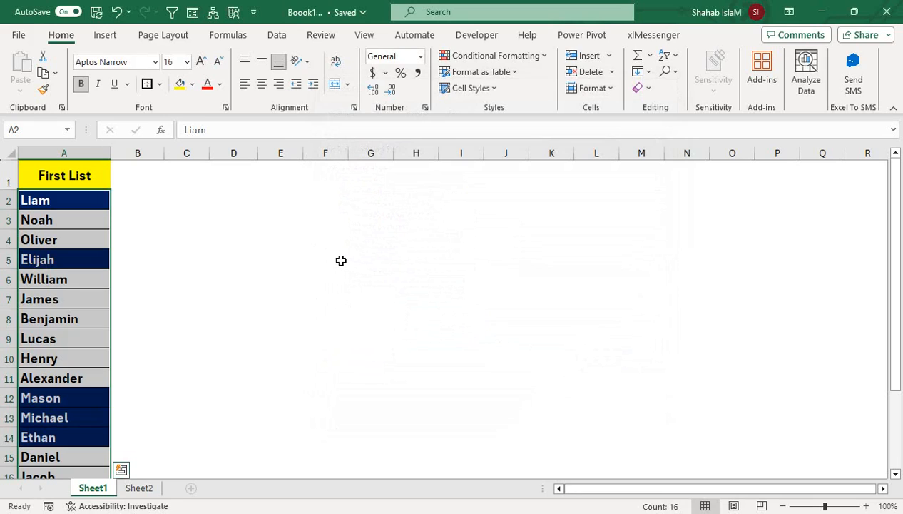
key("ctrl+Home")
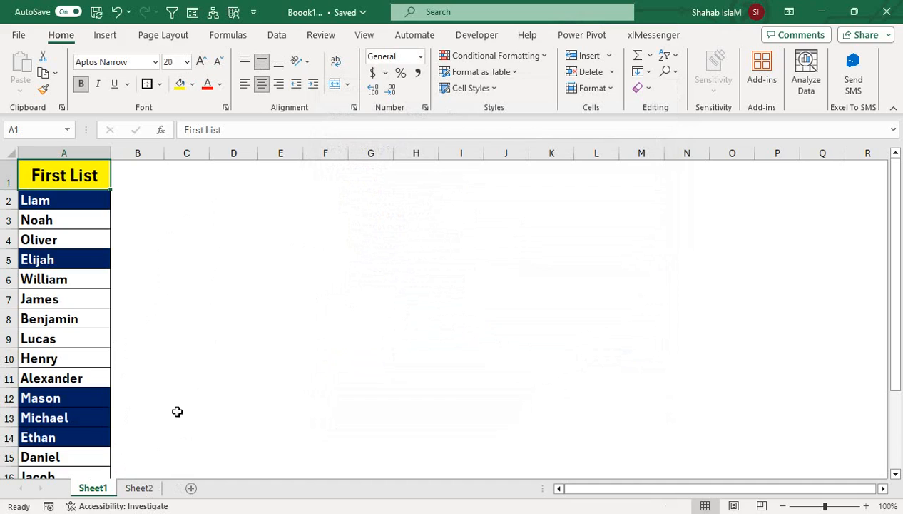
Enter =COUNTIF(Sheet2!$A$2:$A$10,Sheet1!A2) in cell D2 of Sheet1, with an absolute Second List range and a relative criterion.
left_click_drag(222, 199, 236, 310)
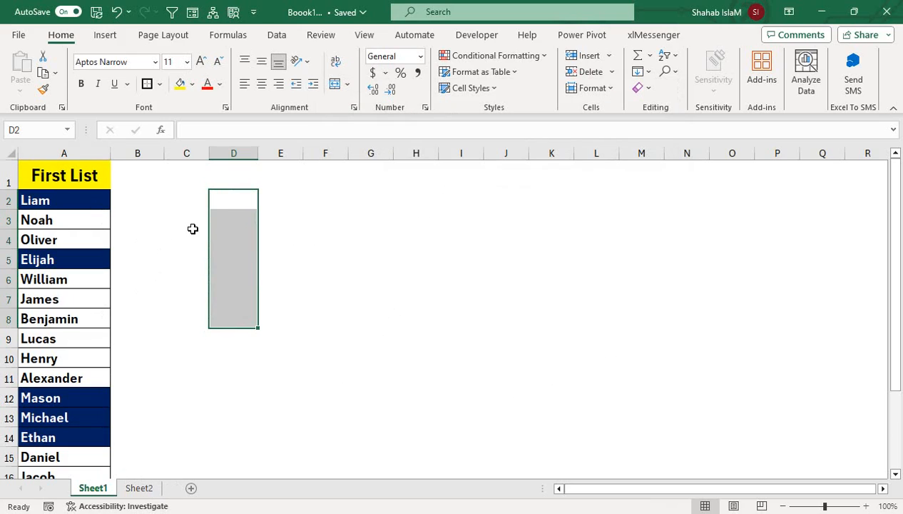
left_click(220, 201)
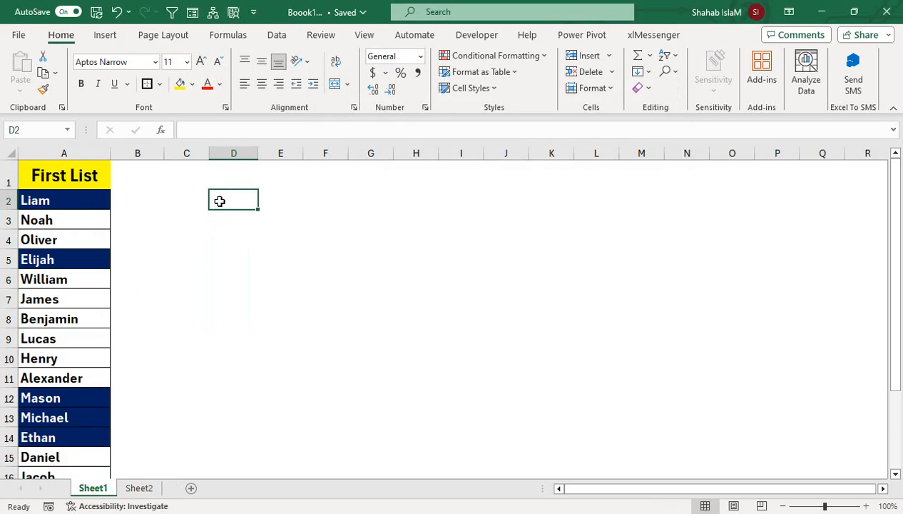
type("=CO")
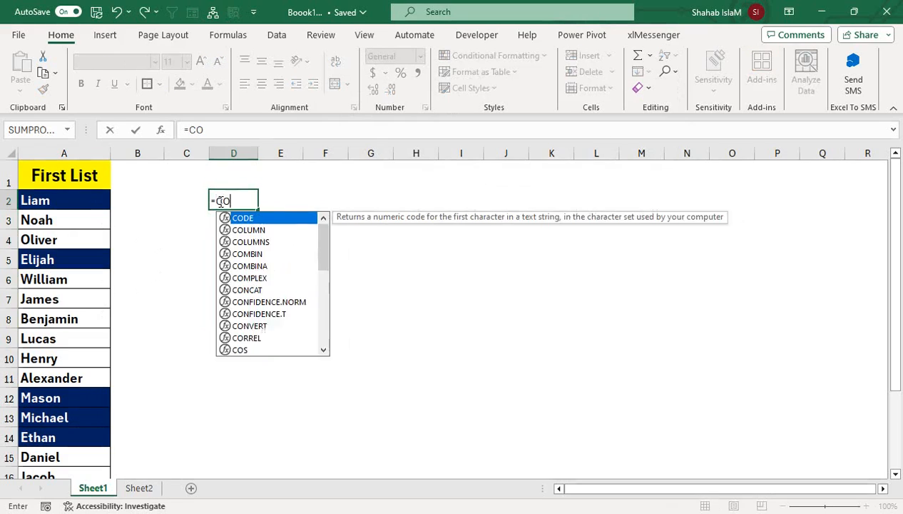
type("UNTIF(")
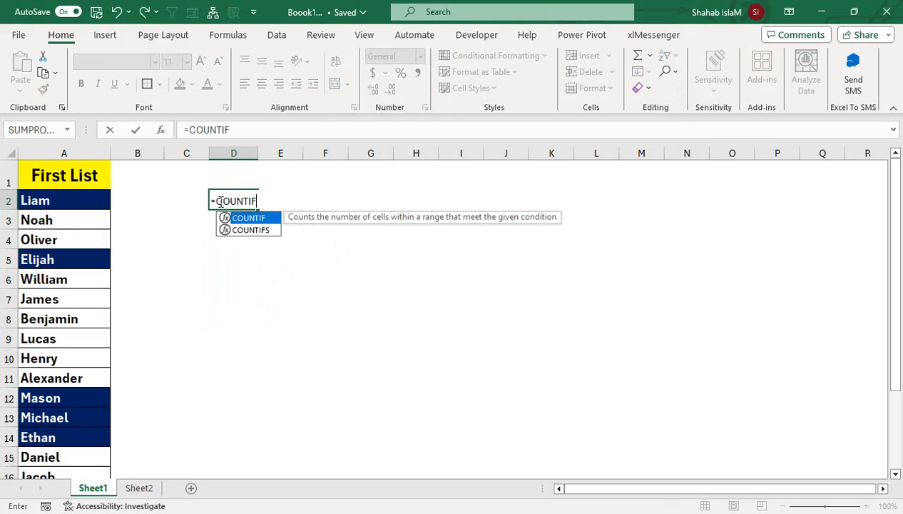
left_click(139, 487)
left_click_drag(71, 199, 67, 346)
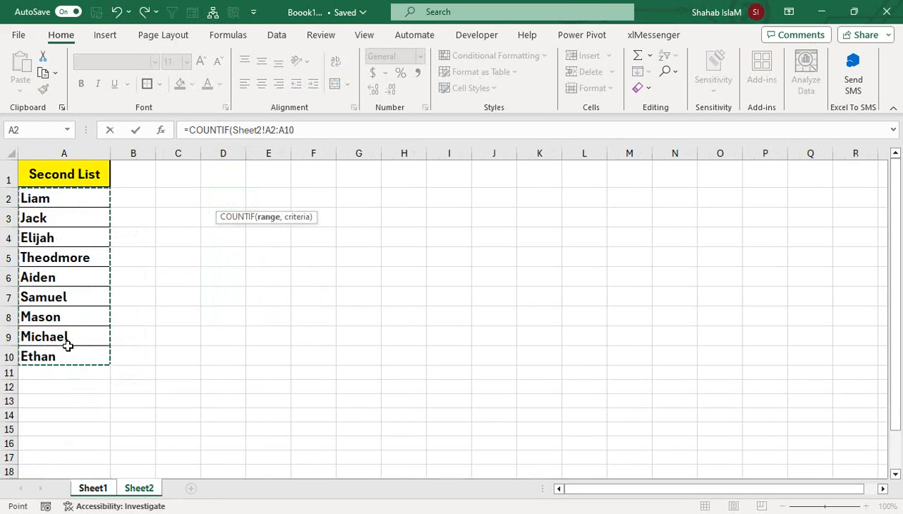
key("F4")
type(",")
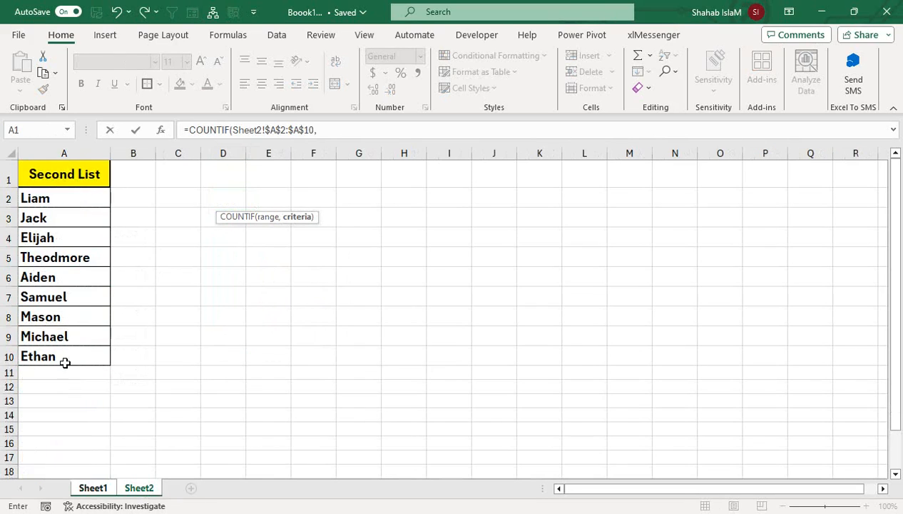
left_click(82, 490)
left_click(67, 204)
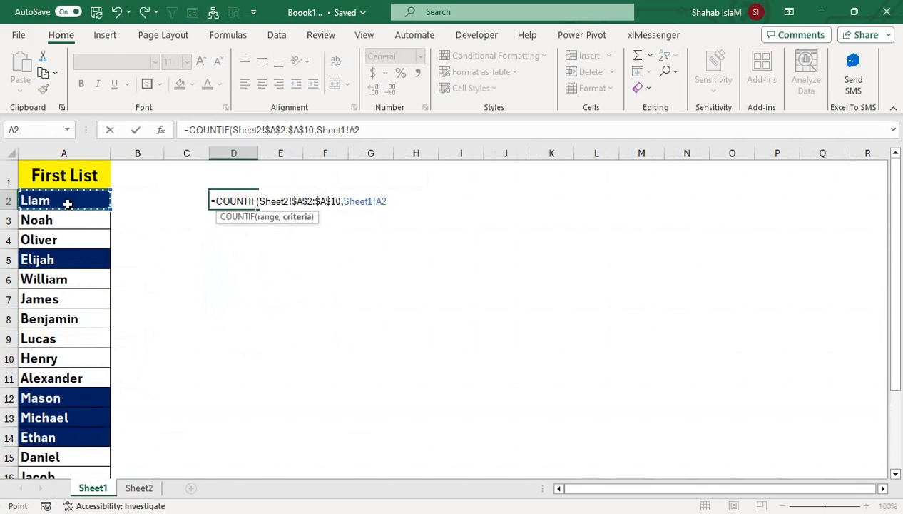
type(")")
key("Return")
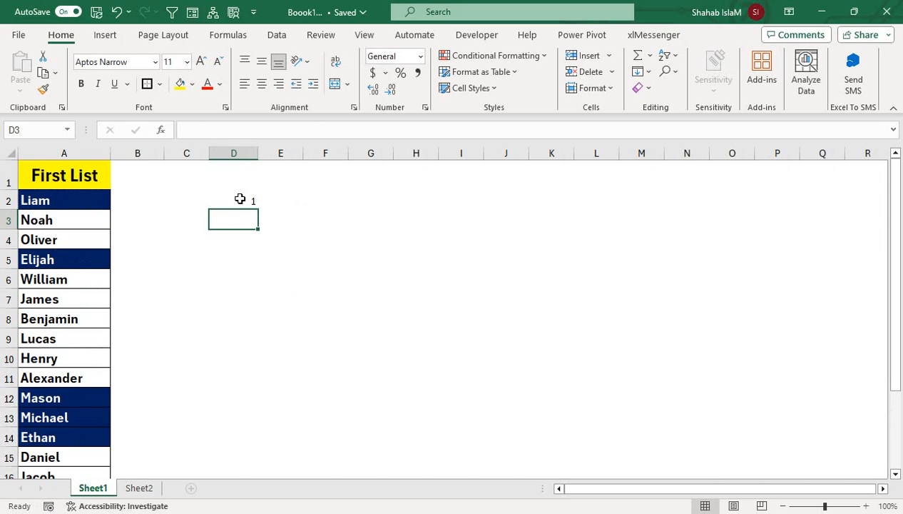
Fill the COUNTIF formula from D2 down to D20 so it covers every name in the First List.
left_click(235, 199)
left_click_drag(258, 212, 246, 460)
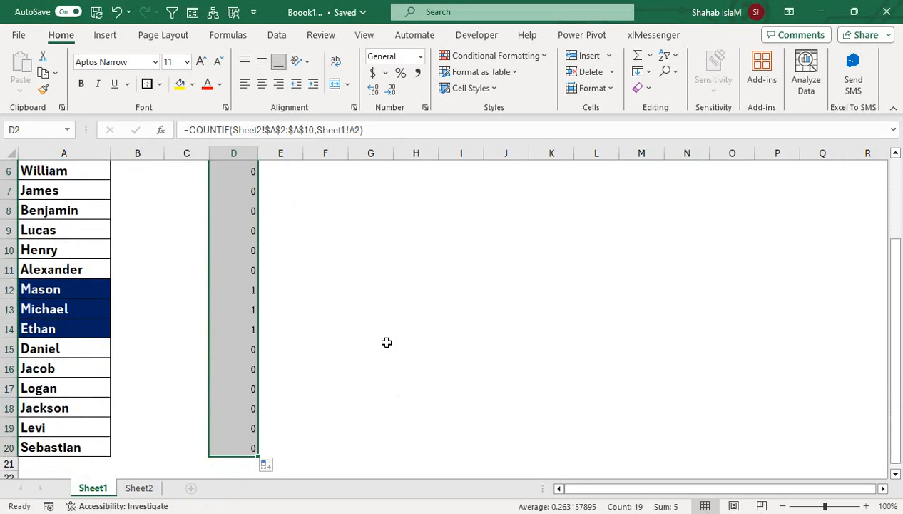
left_click_drag(385, 348, 301, 118)
left_click(248, 214)
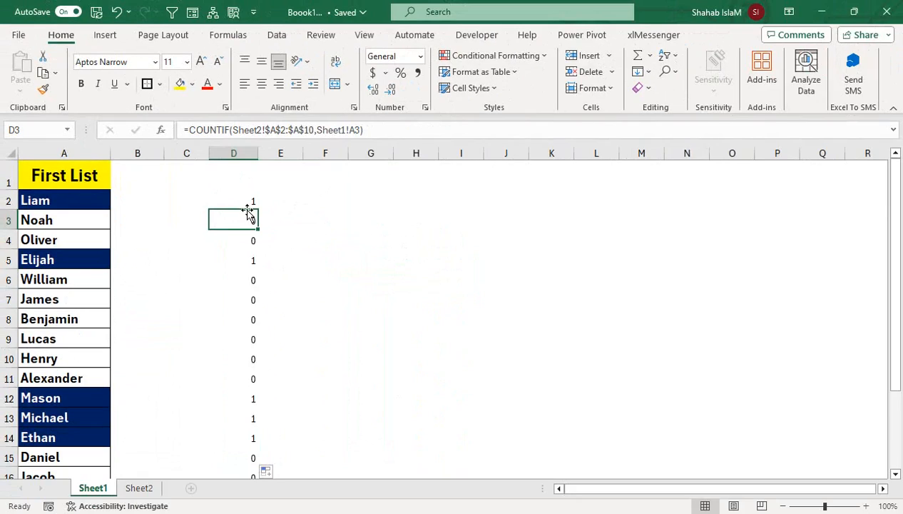
left_click(277, 200)
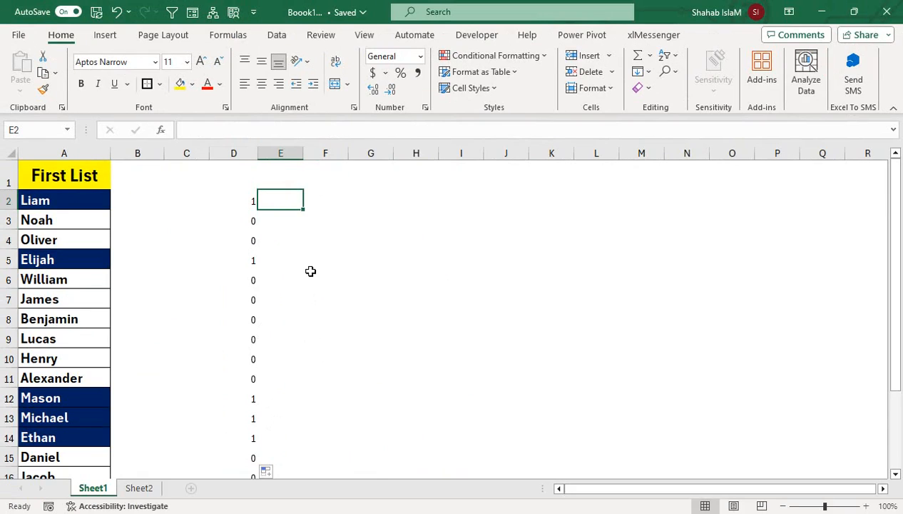
type("=")
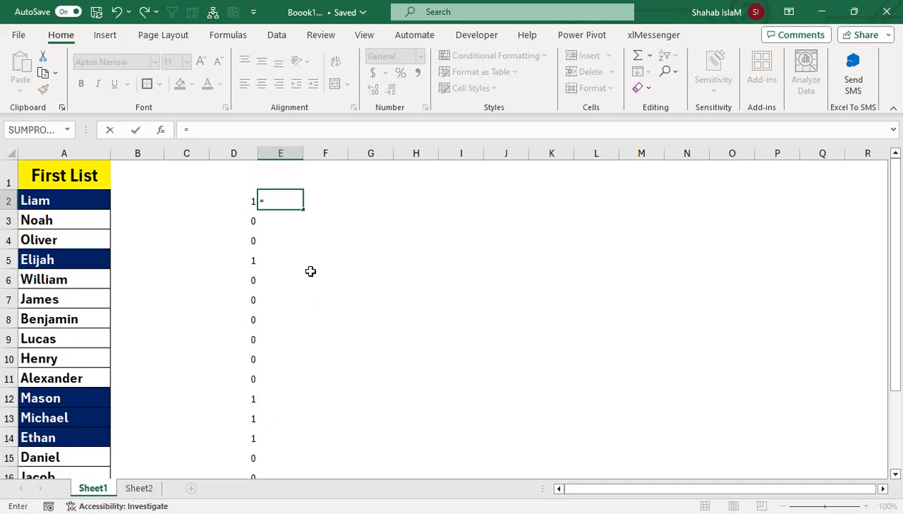
type("IF(")
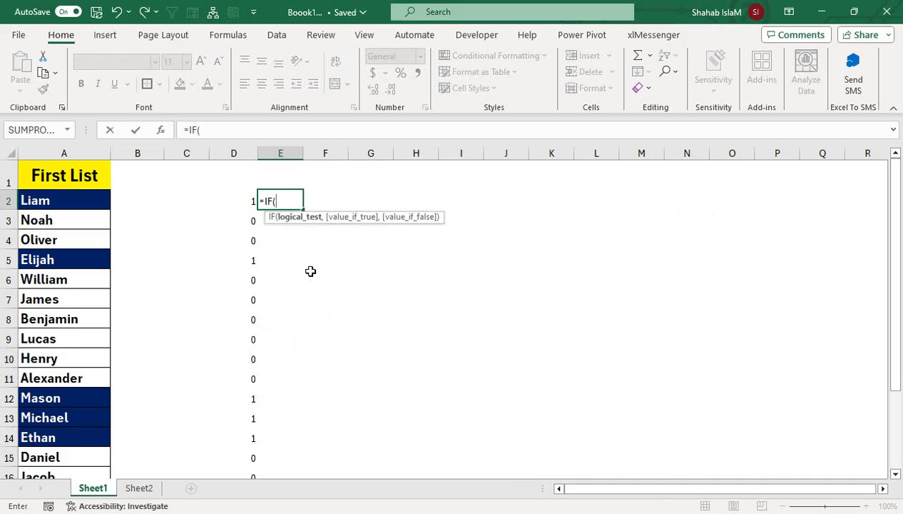
key("BackSpace")
key("BackSpace")
key("BackSpace")
key("BackSpace")
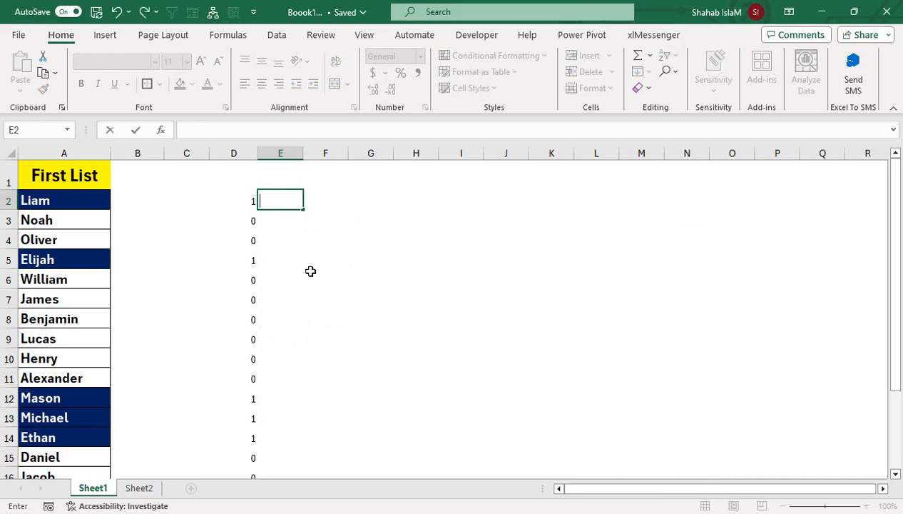
key("Return")
Delete the empty column C between the First List and the COUNTIF results.
left_click(186, 153)
right_click(186, 153)
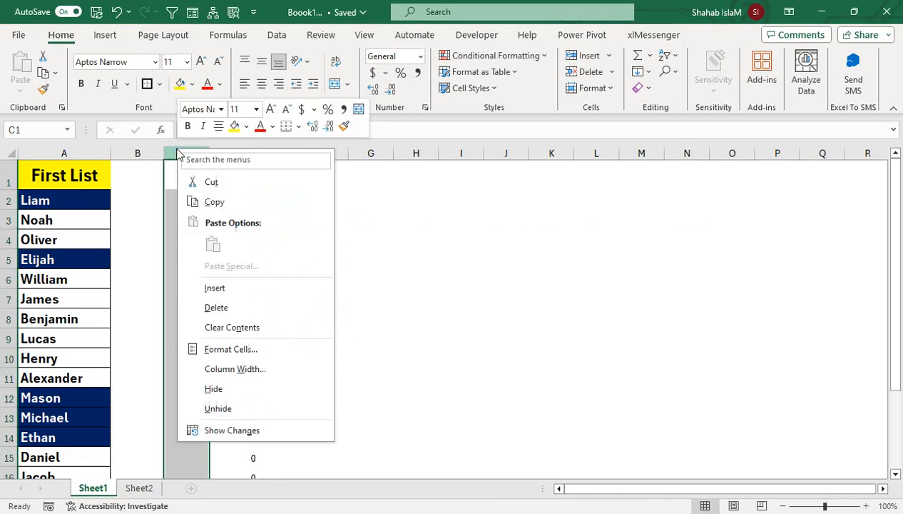
left_click(244, 308)
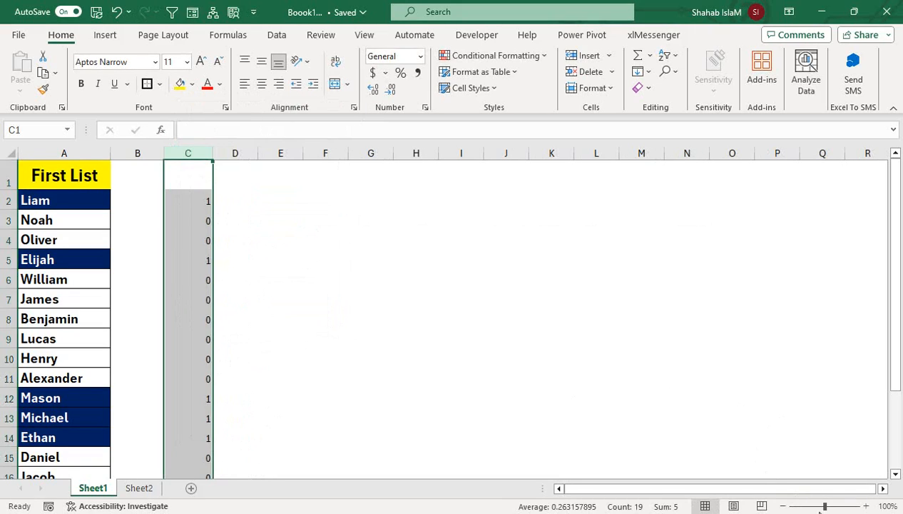
Inspect the COUNTIF formula in cell C2 and the cell it refers to.
left_click_drag(824, 506, 832, 506)
left_click(361, 240)
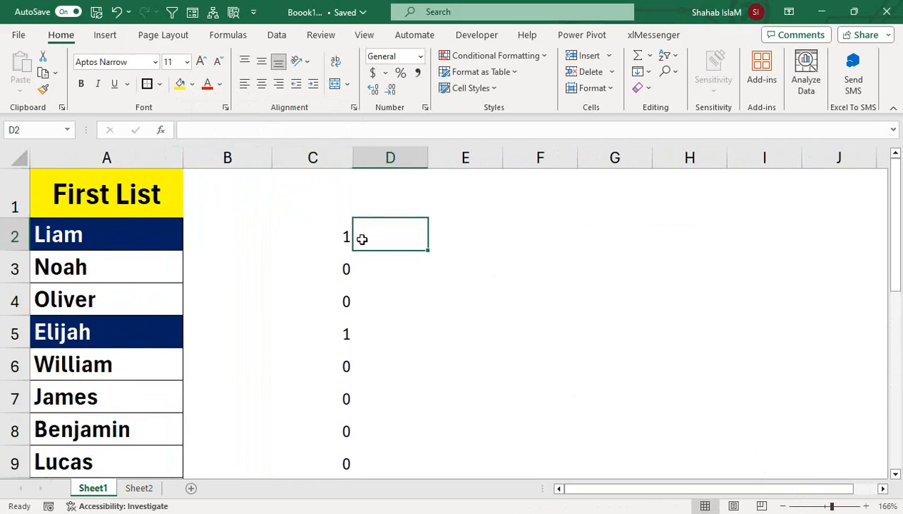
left_click(347, 236)
key("F2")
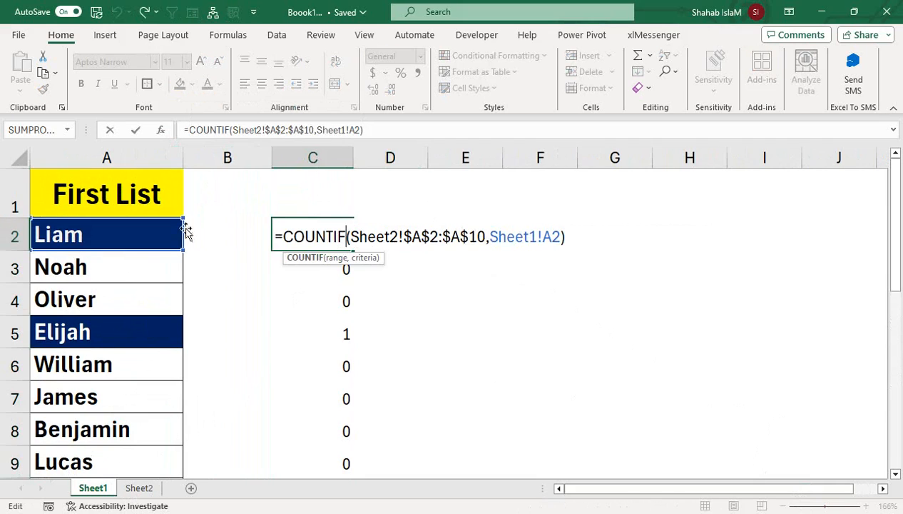
key("Return")
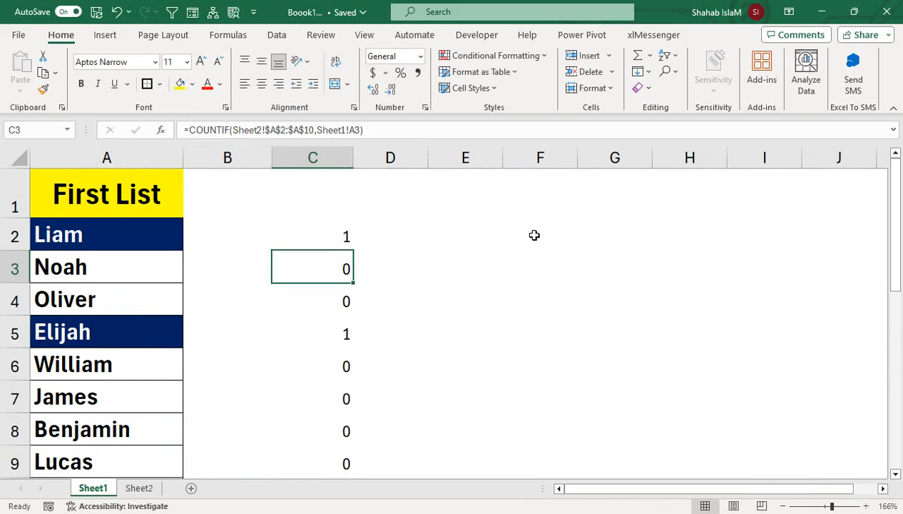
Begin a formula in D2 that tests the COUNTIF result and nests a count, as =IF(C2=1,COUNTIF(.
left_click(399, 241)
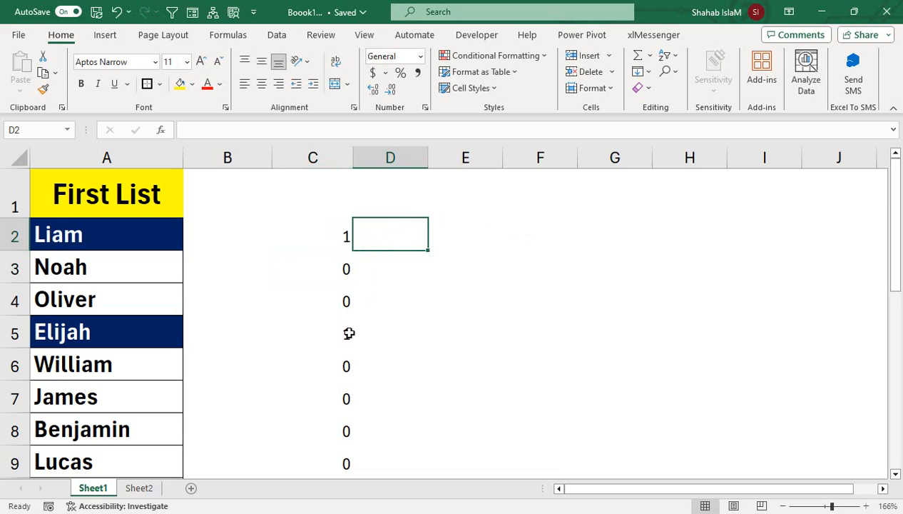
type("=")
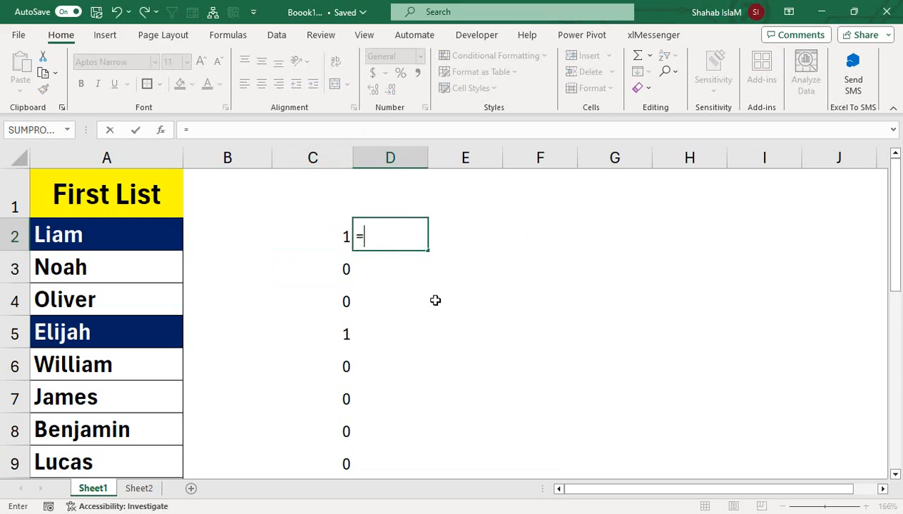
type("IF(")
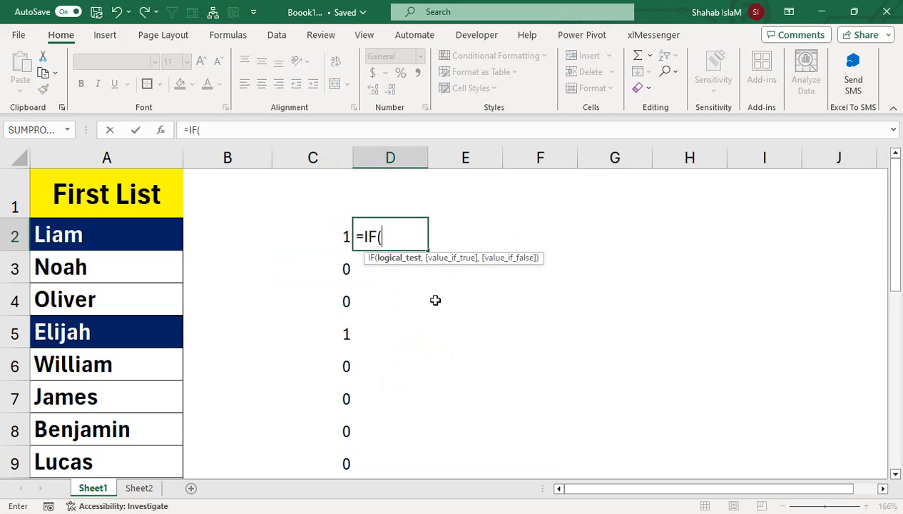
left_click(343, 238)
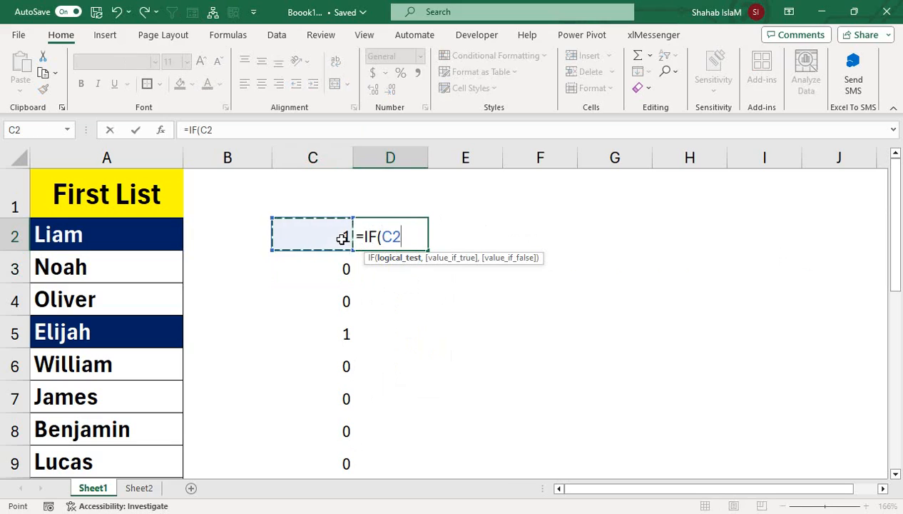
type("=1")
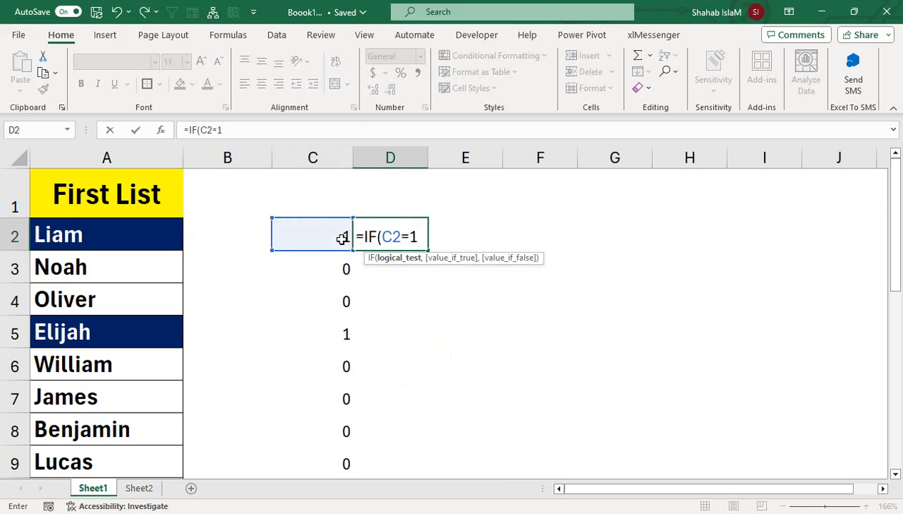
type(",COUN")
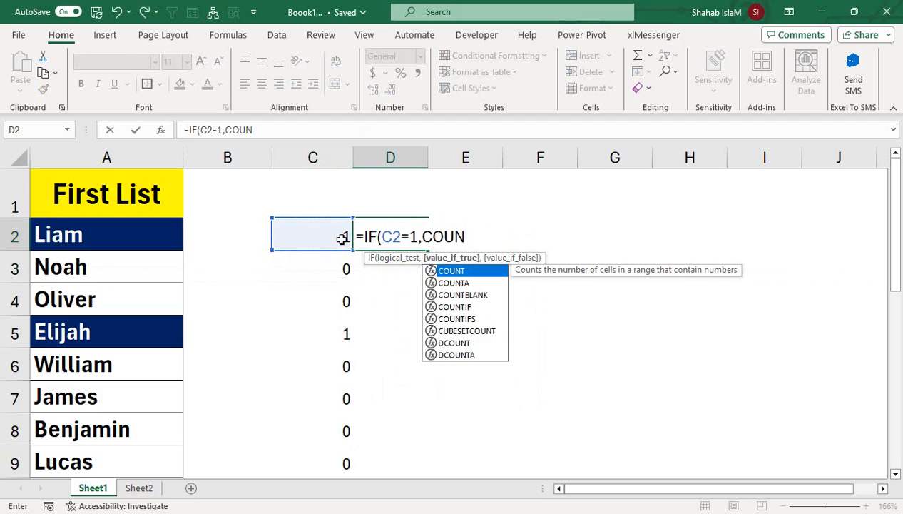
type("TIF(")
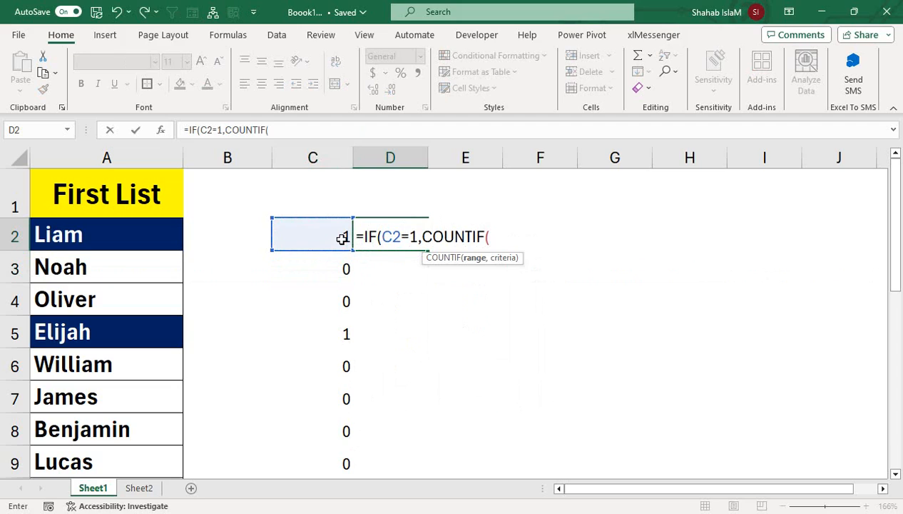
Give the nested COUNTIF in D2 the range C2:C2 and the criterion C2.
left_click(344, 237)
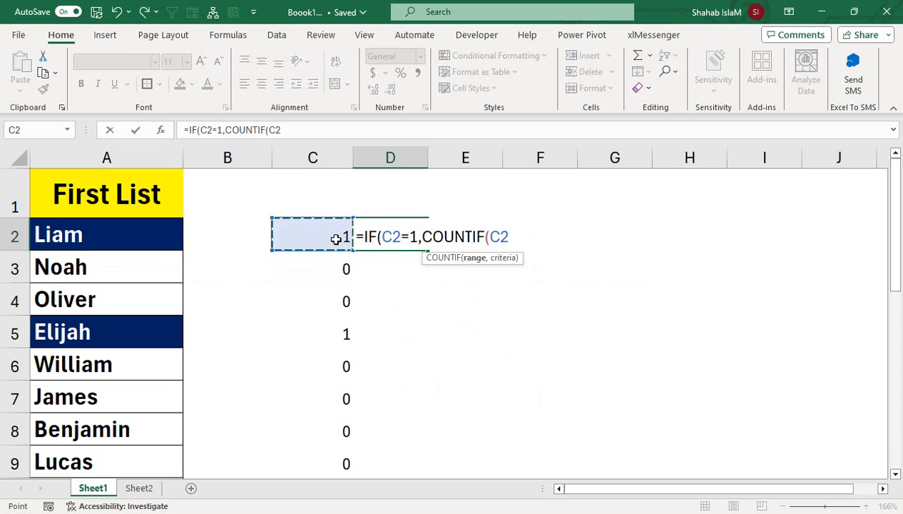
key("F8")
type(",")
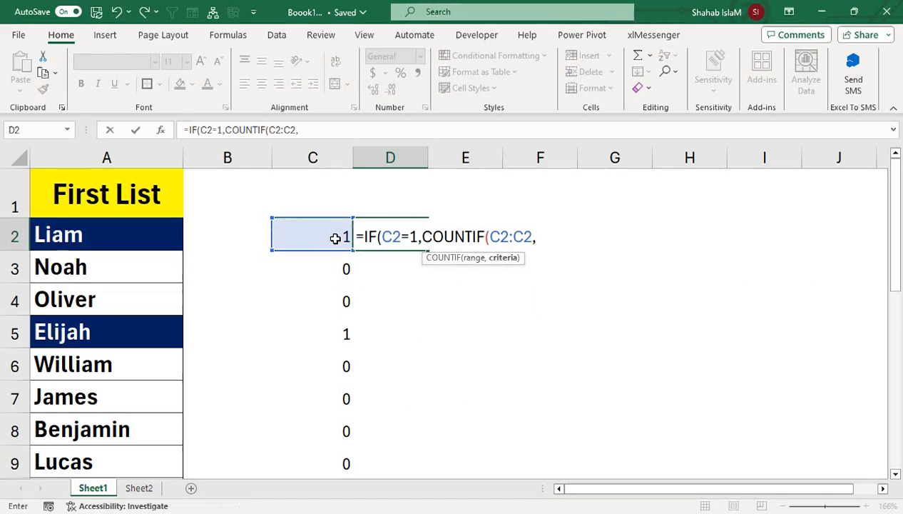
type("c")
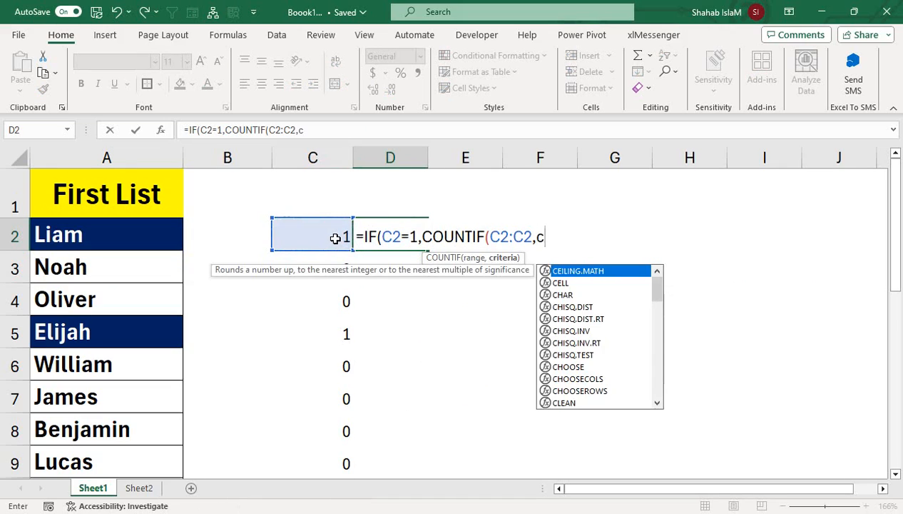
type("2")
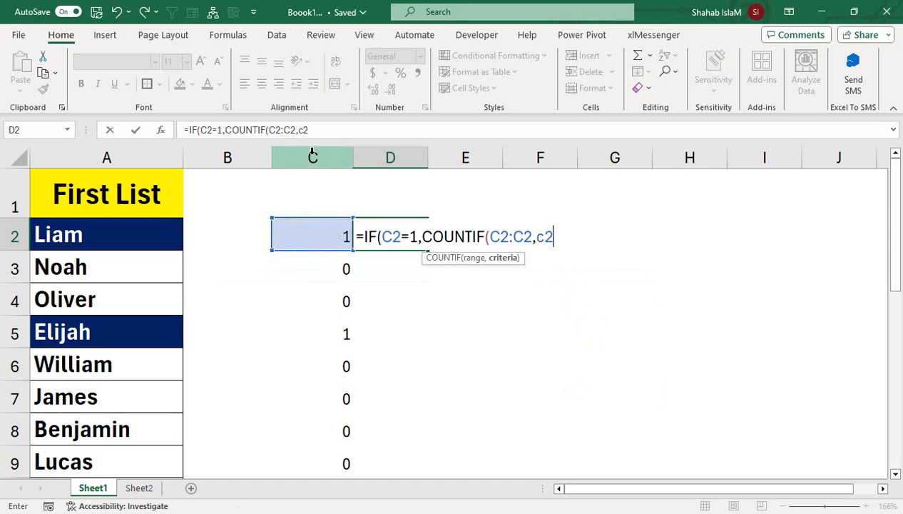
left_click(542, 238)
key("BackSpace")
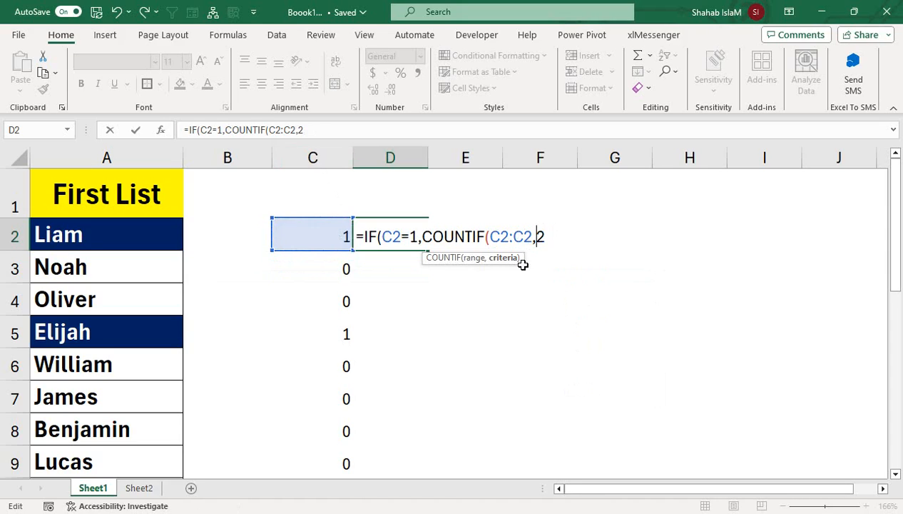
type("C")
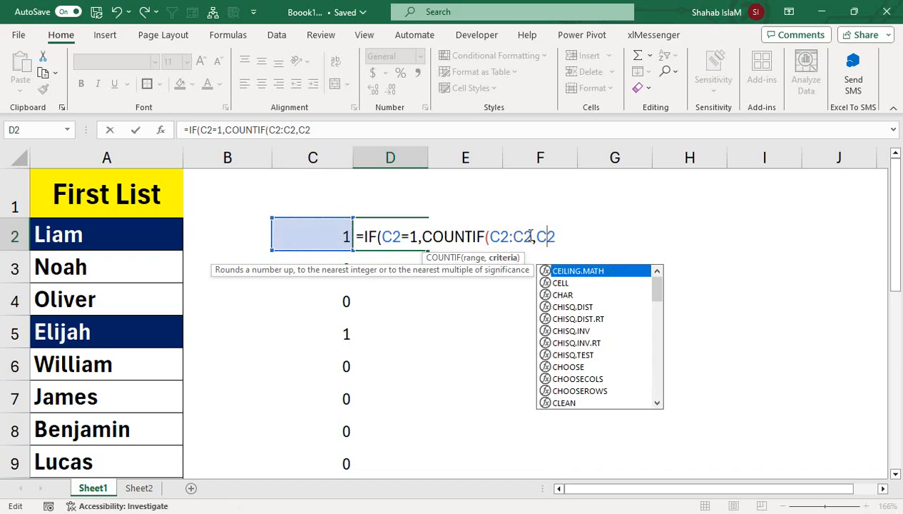
Make the starting reference of the nested COUNTIF range absolute, so the range reads $C$2:C2.
left_click_drag(528, 236, 495, 244)
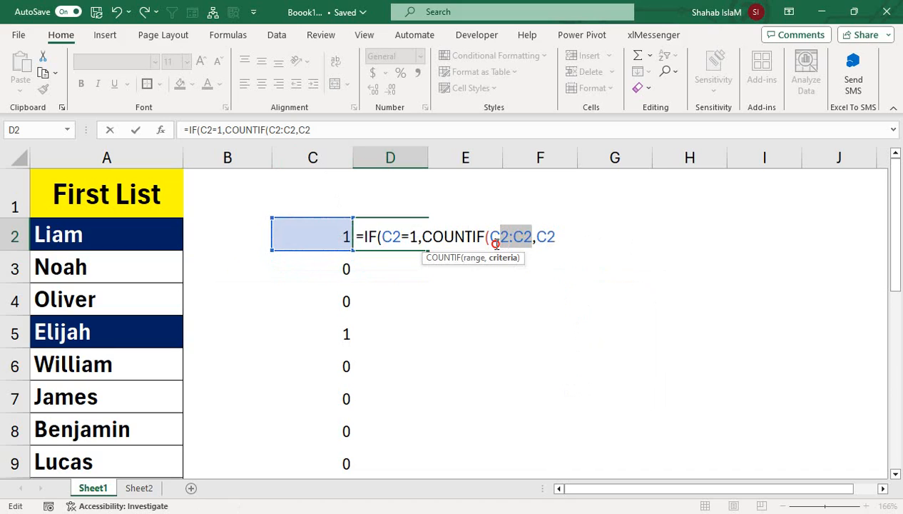
left_click(497, 240)
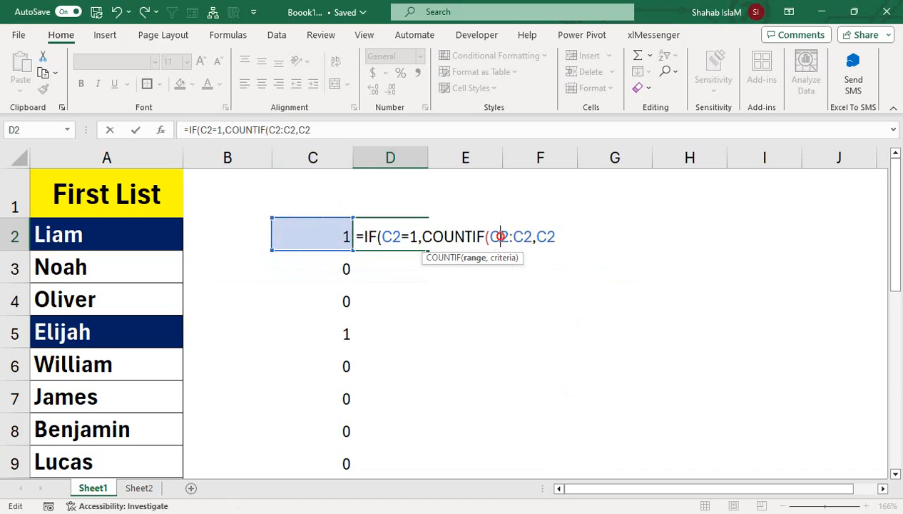
key("F4")
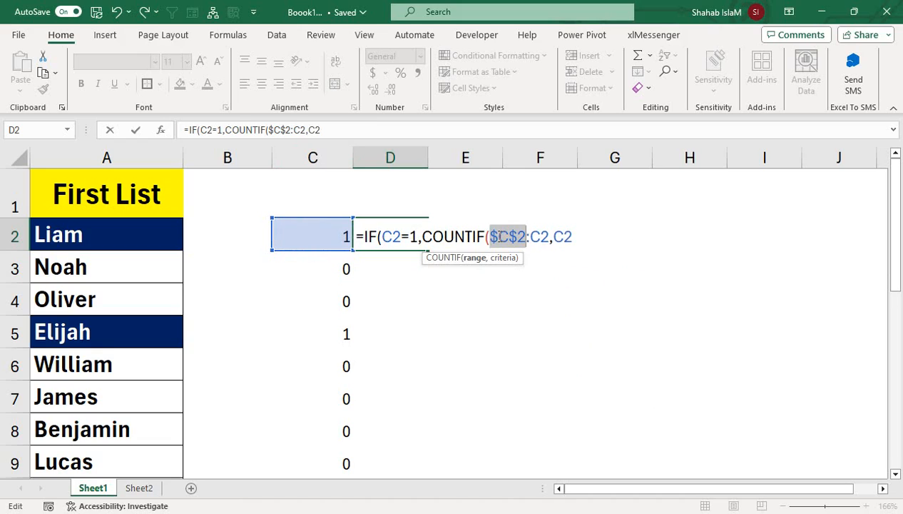
Complete the IF formula in D2 so non-matching rows return an empty string, giving =IF(C2=1,COUNTIF($C$2:C2,C2),"").
left_click(578, 234)
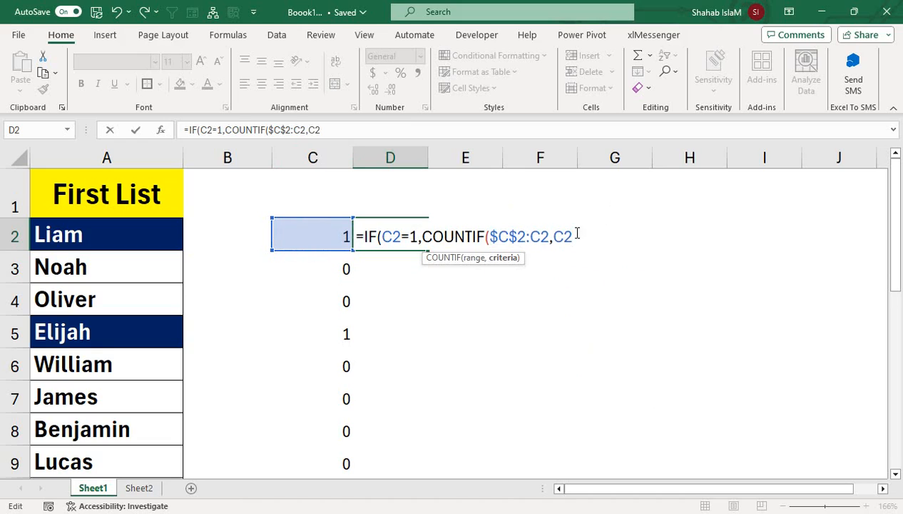
type("),\"\"")
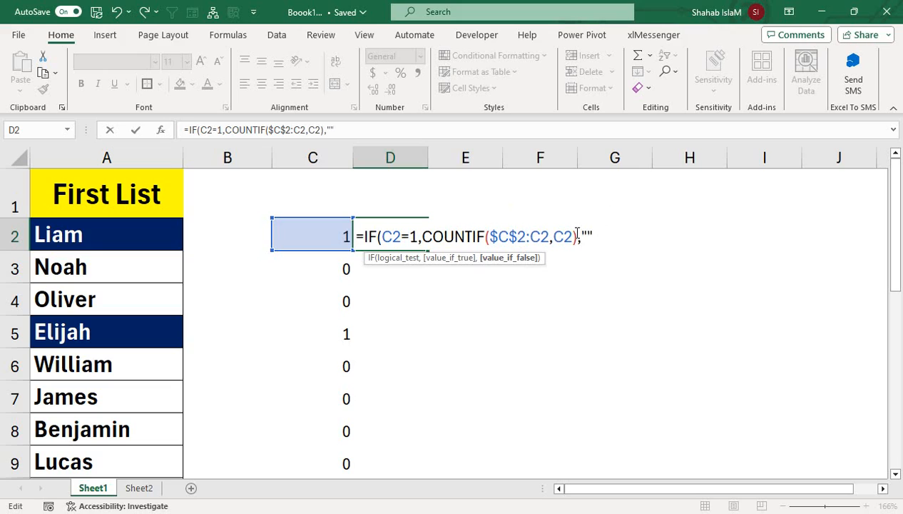
type(")")
key("Return")
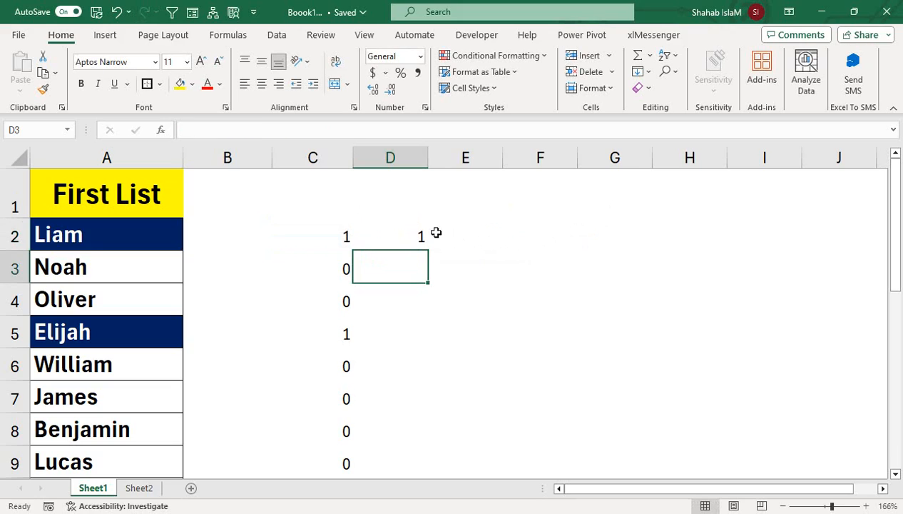
Fill the numbering formula from D2 down to D20, the last row of the first list.
left_click(421, 238)
left_click_drag(427, 250, 430, 413)
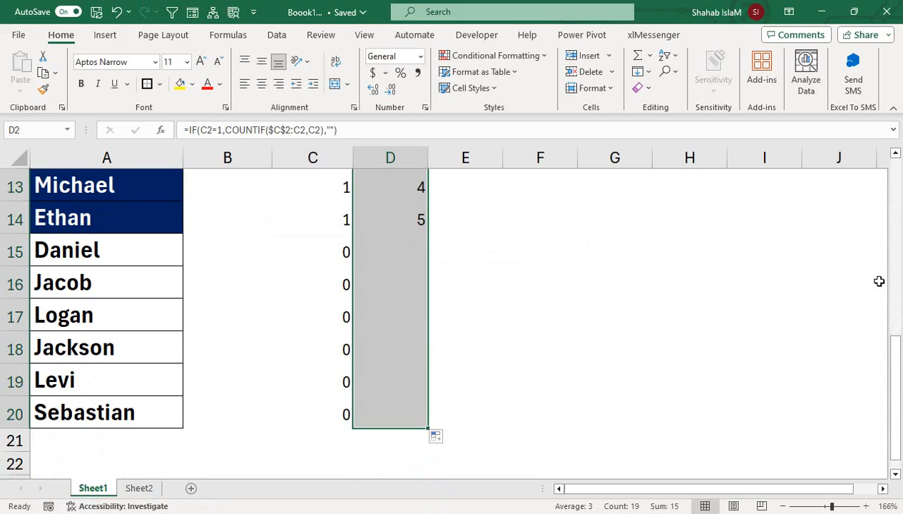
scroll(883, 241, "up", 4)
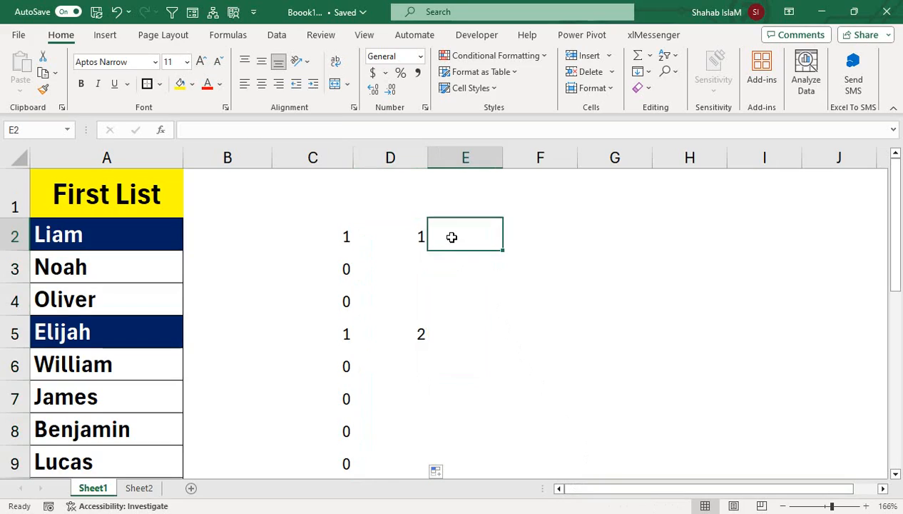
Begin a VLOOKUP formula in E2 with A2 as the lookup value.
left_click(454, 236)
type("=VLOO")
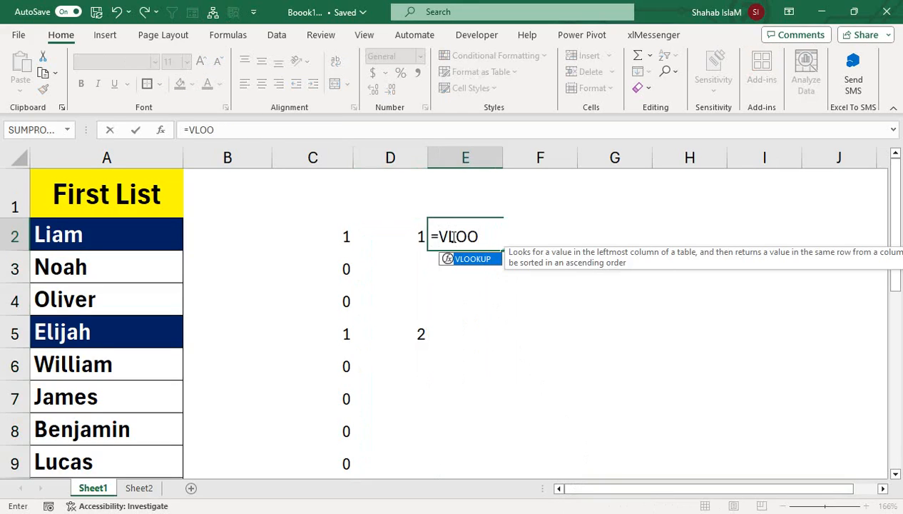
key("Tab")
left_click(144, 235)
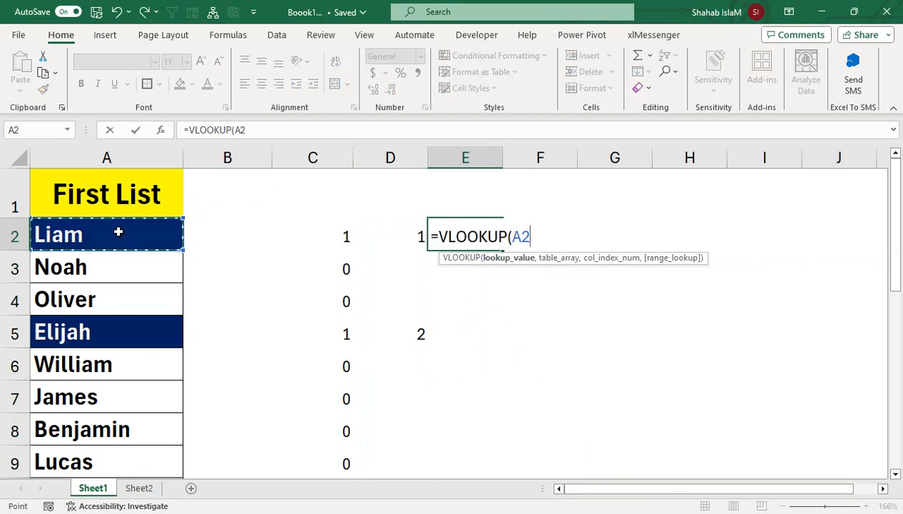
type(",")
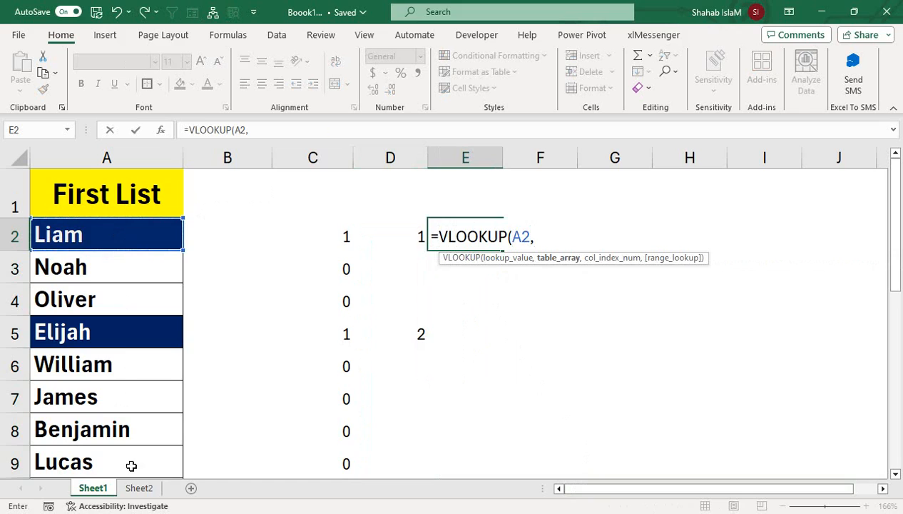
Give the VLOOKUP the absolute table array Sheet2!$A$2:$A$10 and column index 1.
left_click(136, 487)
left_click(53, 200)
left_click_drag(54, 200, 60, 356)
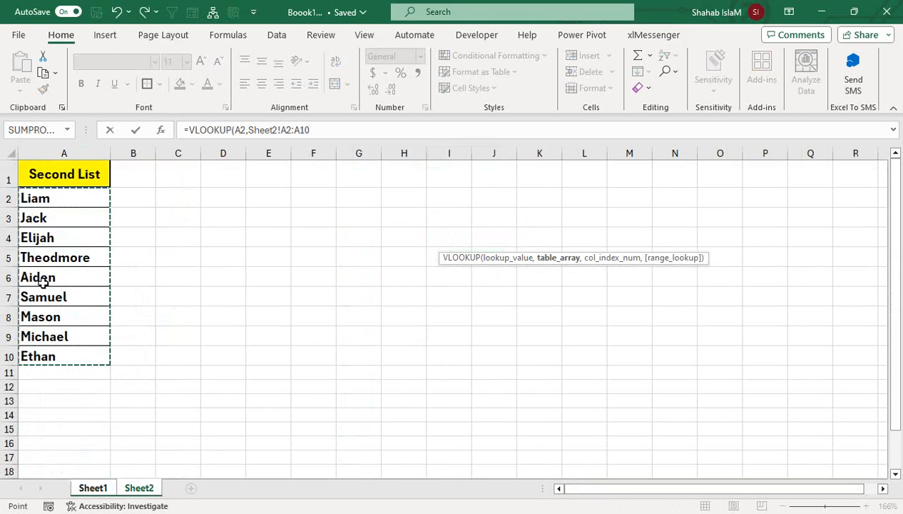
key("F4")
type(",")
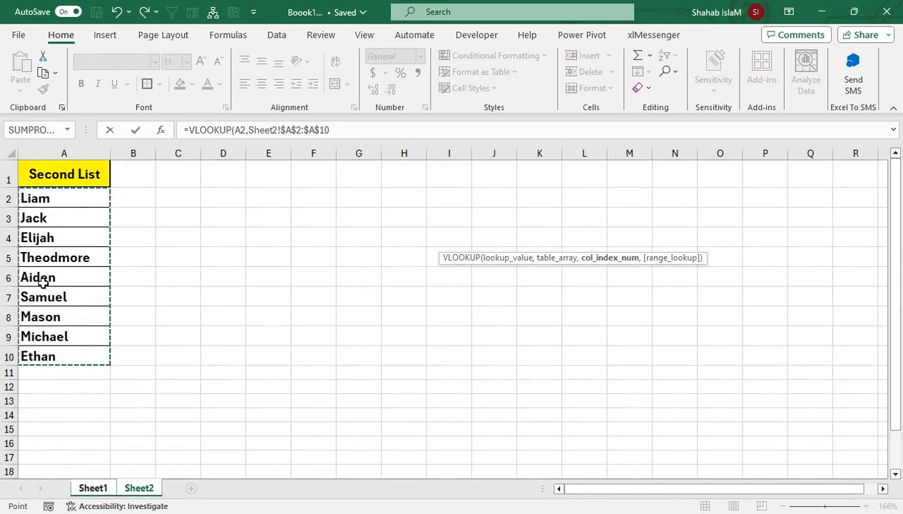
type("1,")
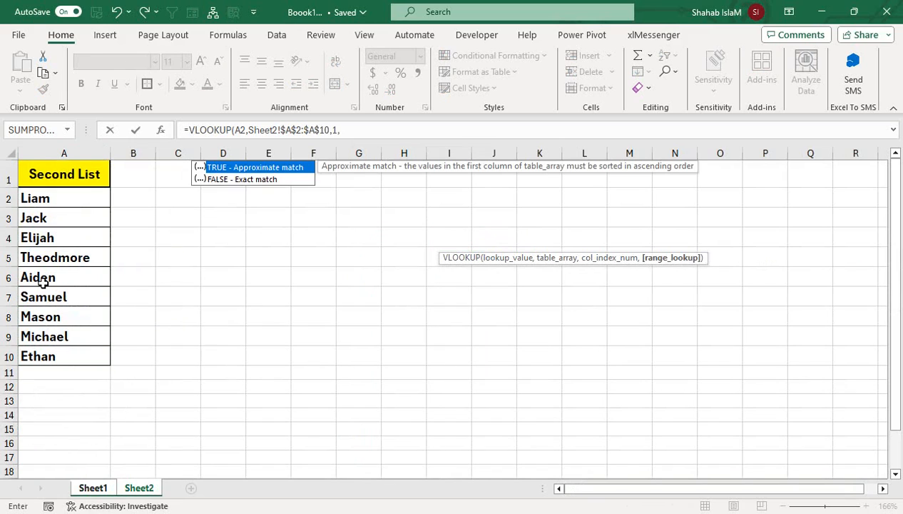
Set the VLOOKUP's range lookup to FALSE for an exact match, then close and enter the formula.
key("Down")
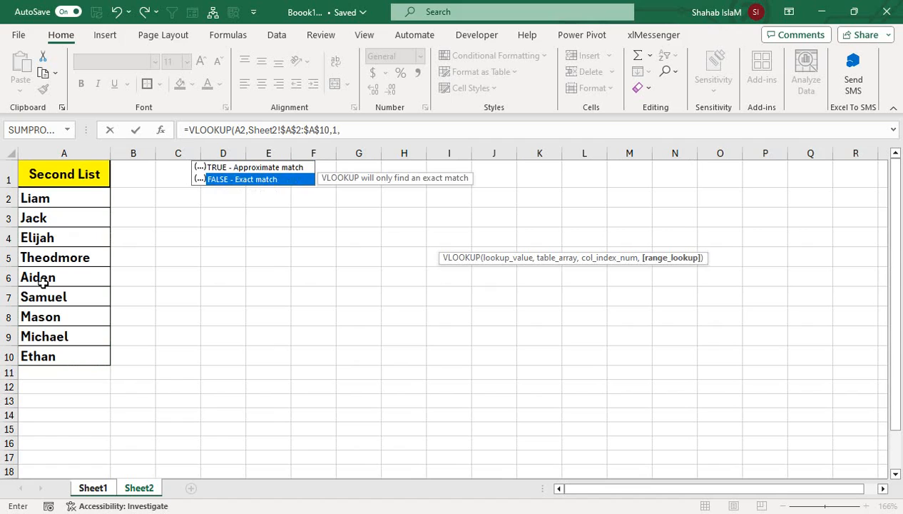
key("Escape")
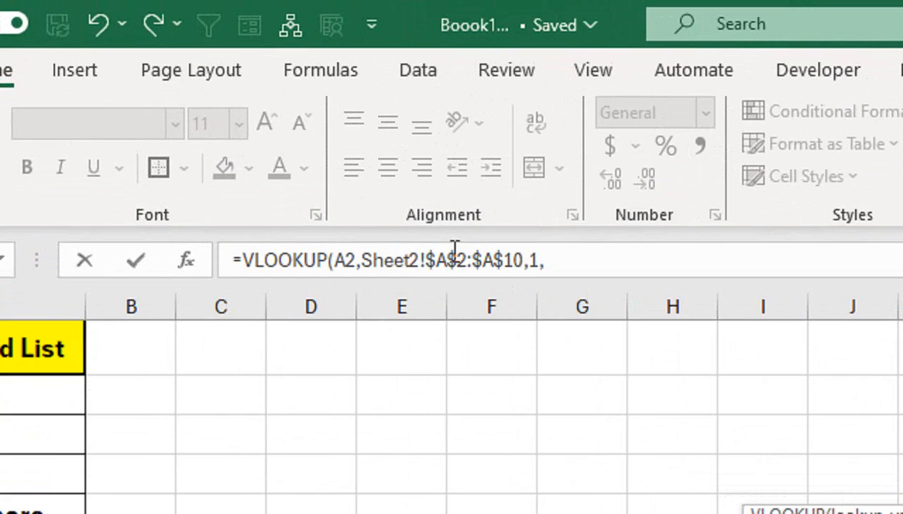
left_click(585, 262)
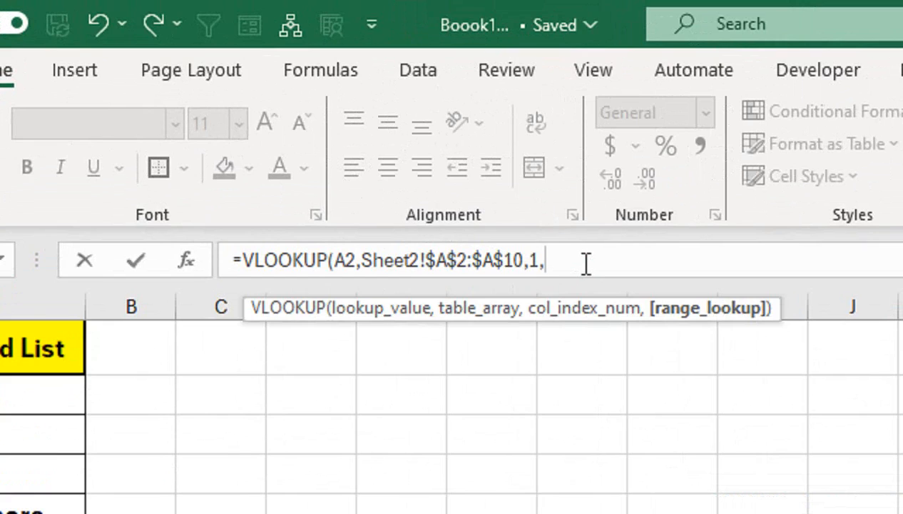
type("f")
key("Down")
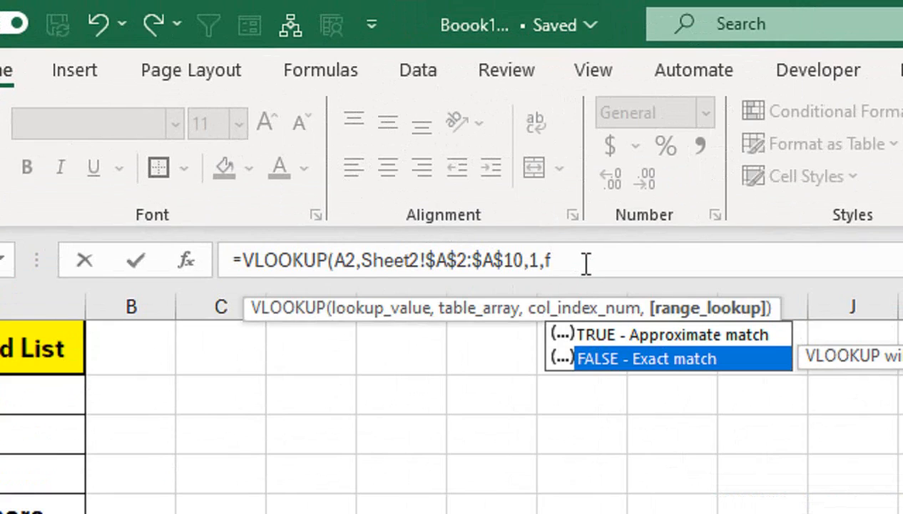
key("Tab")
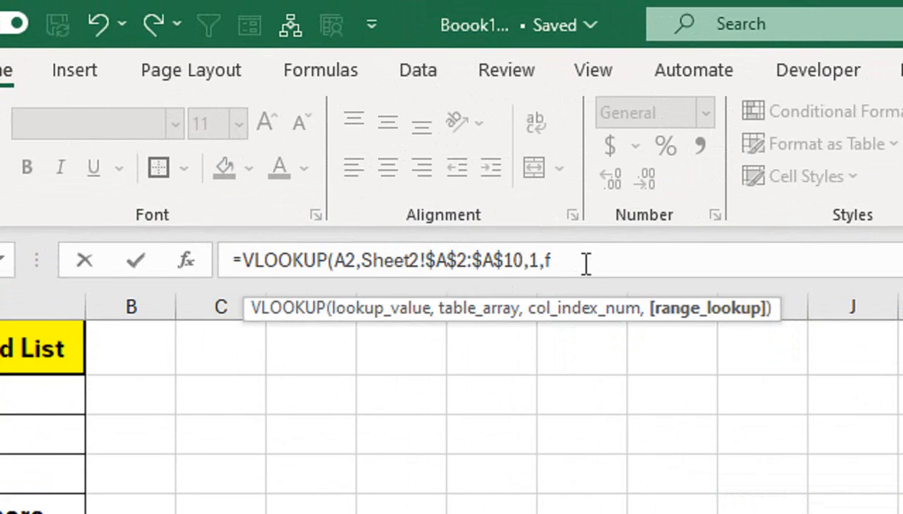
key("BackSpace")
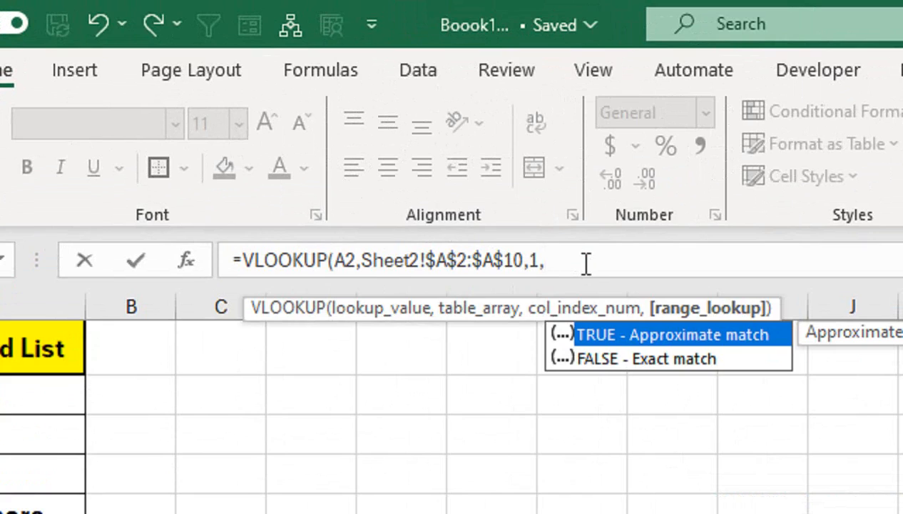
key("Down")
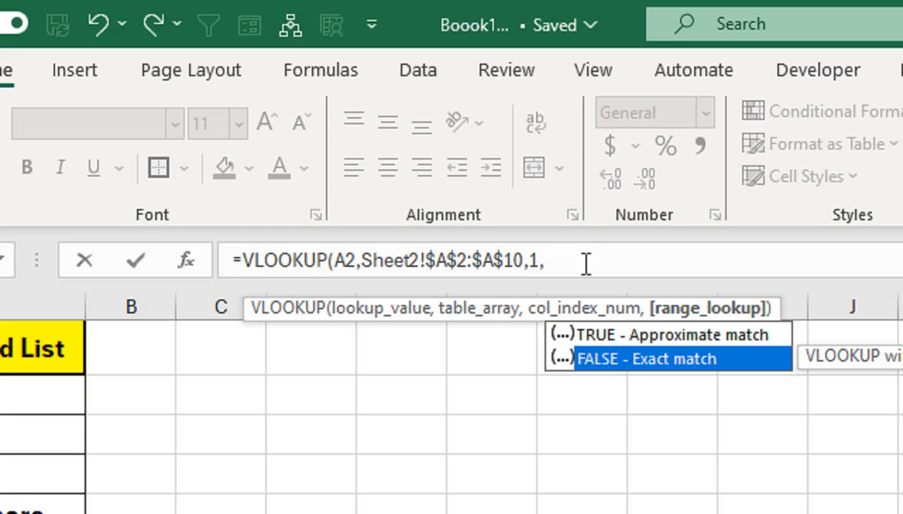
key("Tab")
type(")")
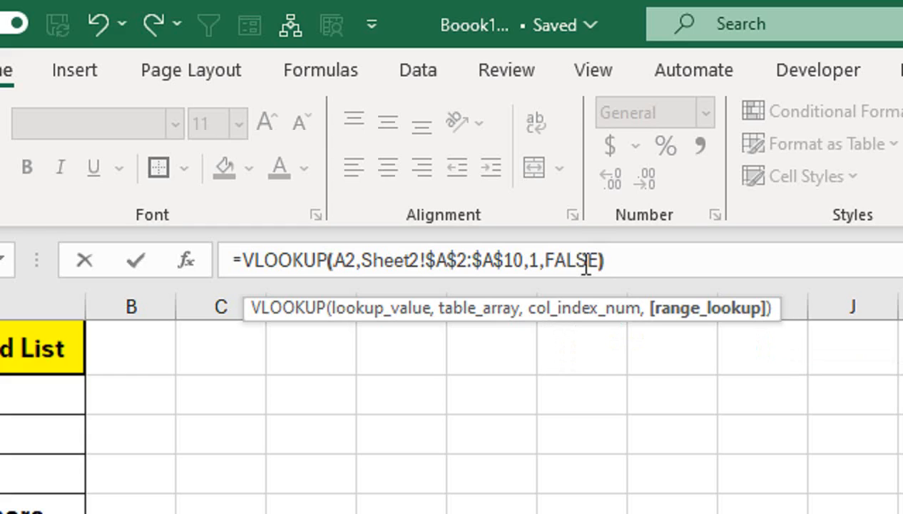
key("Return")
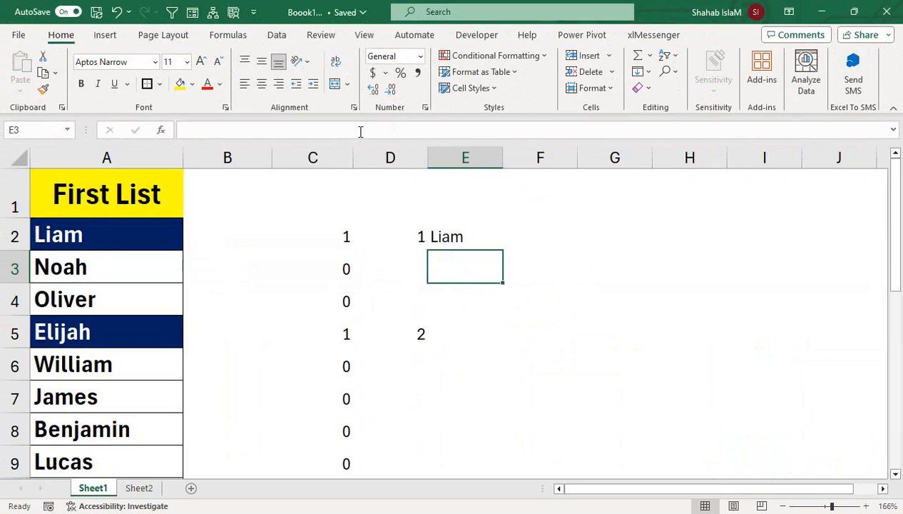
Fill the VLOOKUP formula from E2 down to E20.
left_click(446, 237)
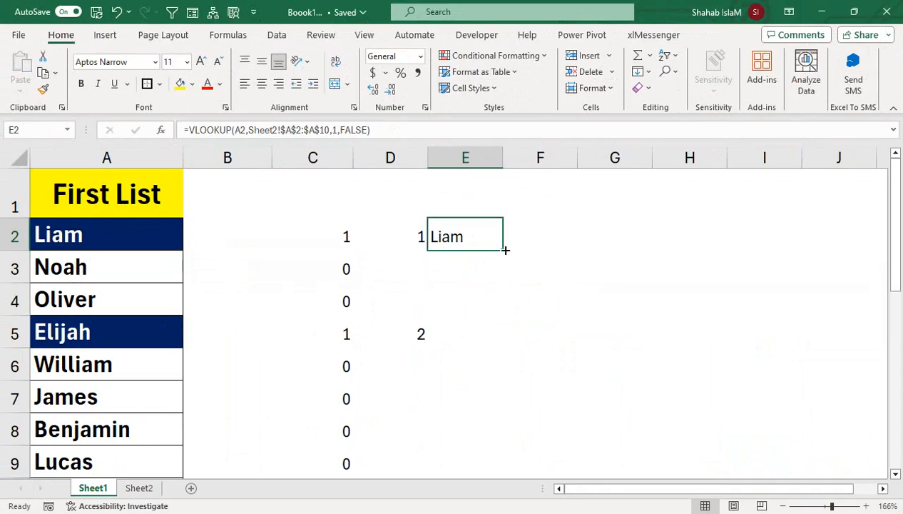
left_click_drag(506, 252, 514, 428)
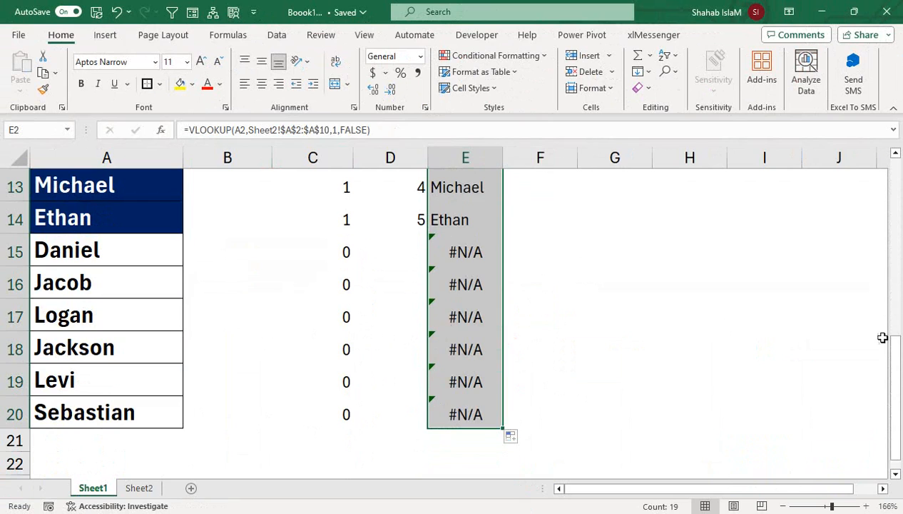
left_click_drag(895, 349, 893, 236)
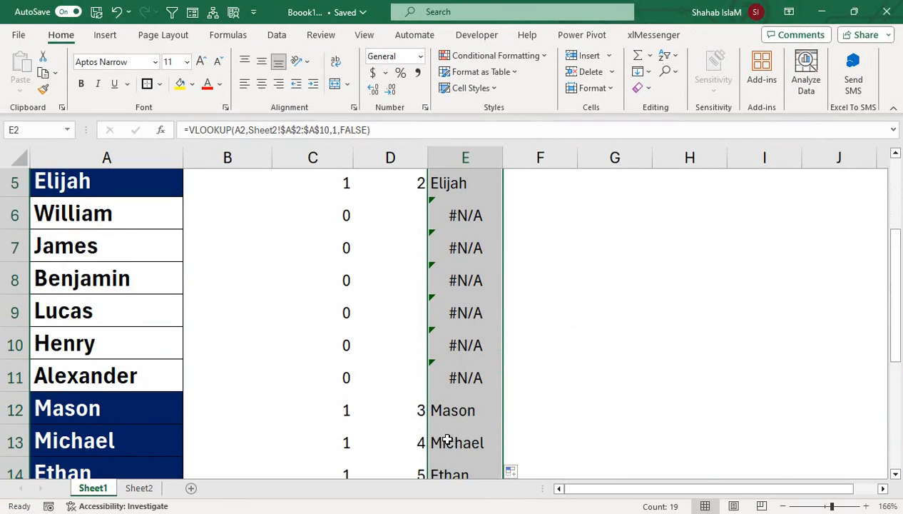
left_click_drag(893, 347, 893, 284)
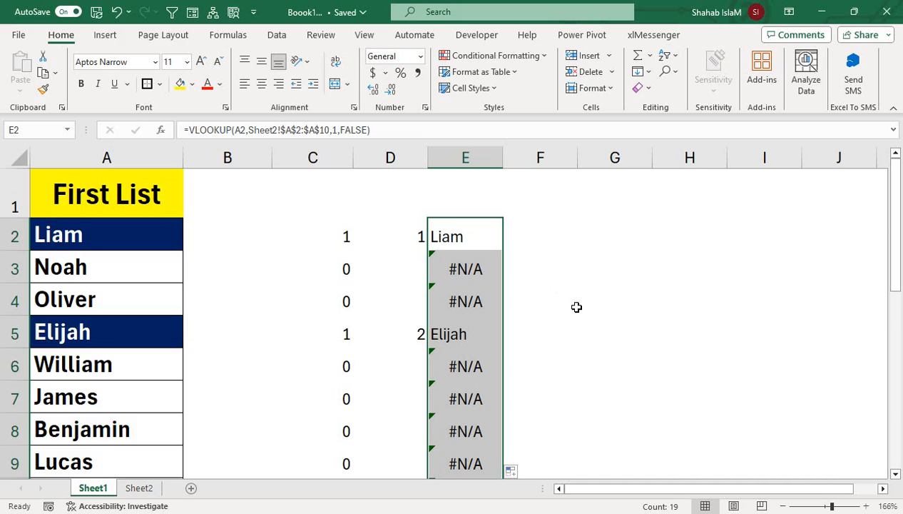
Examine the numbering formulas in column D against the VLOOKUP results in column E for the first few rows.
left_click(442, 237)
left_click_drag(403, 236, 403, 335)
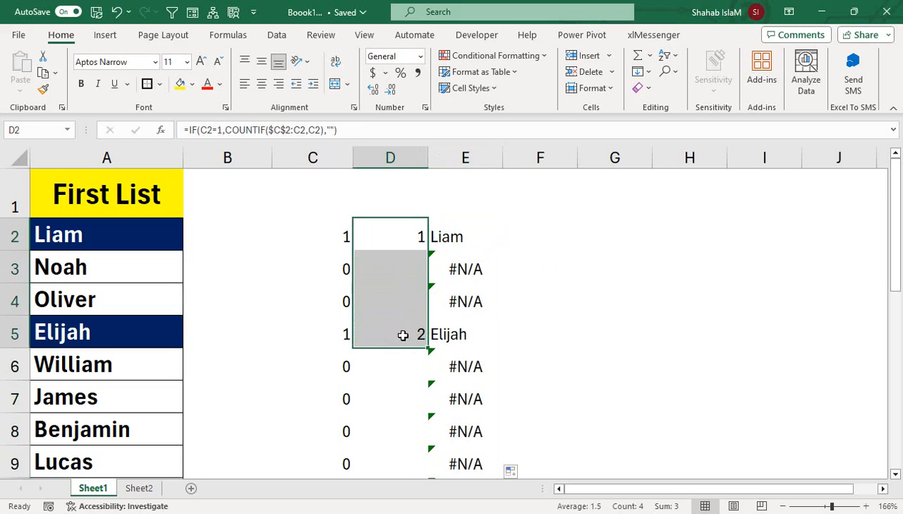
left_click(405, 275)
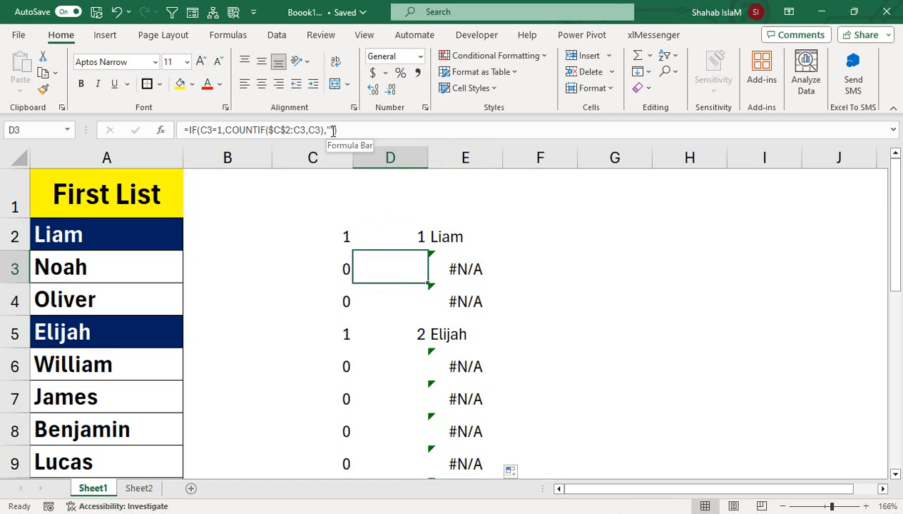
left_click(413, 327)
left_click(449, 266)
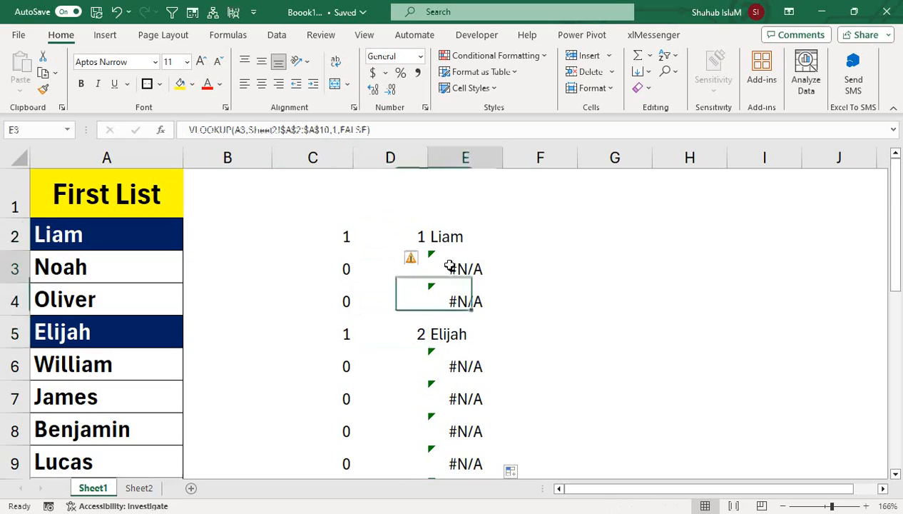
left_click_drag(449, 266, 453, 321)
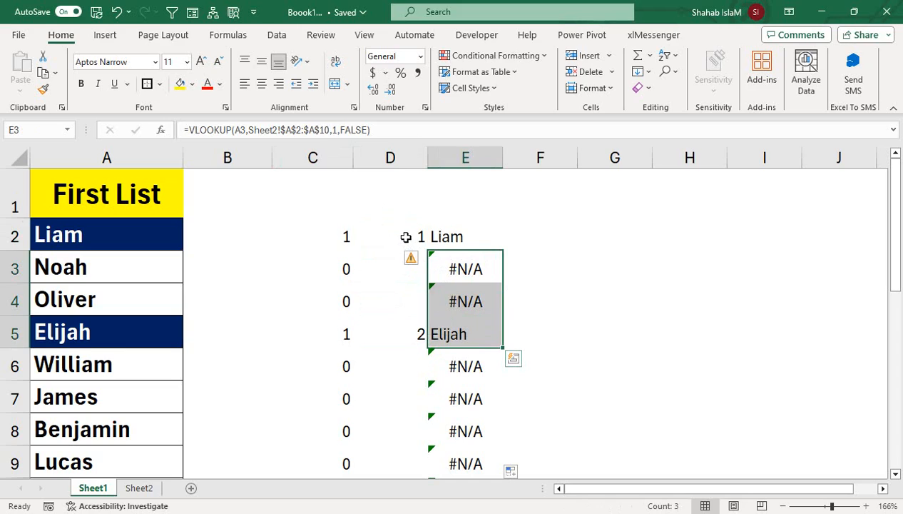
left_click_drag(406, 237, 400, 314)
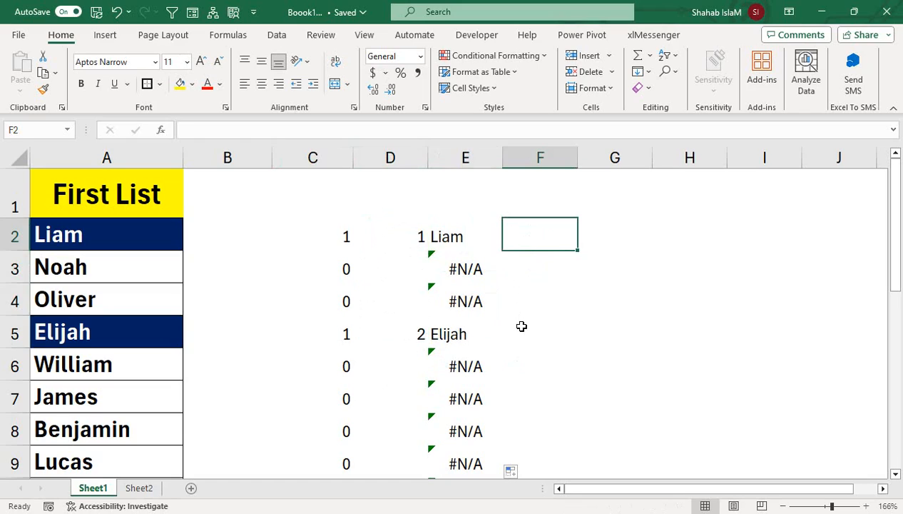
Begin a SMALL formula in F2 with the absolute array $D$2:$D$20.
type("=")
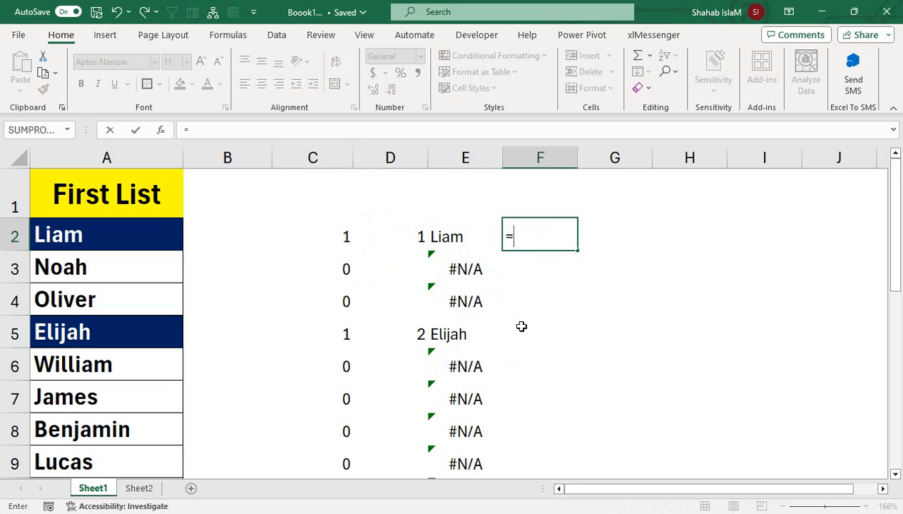
type("SM")
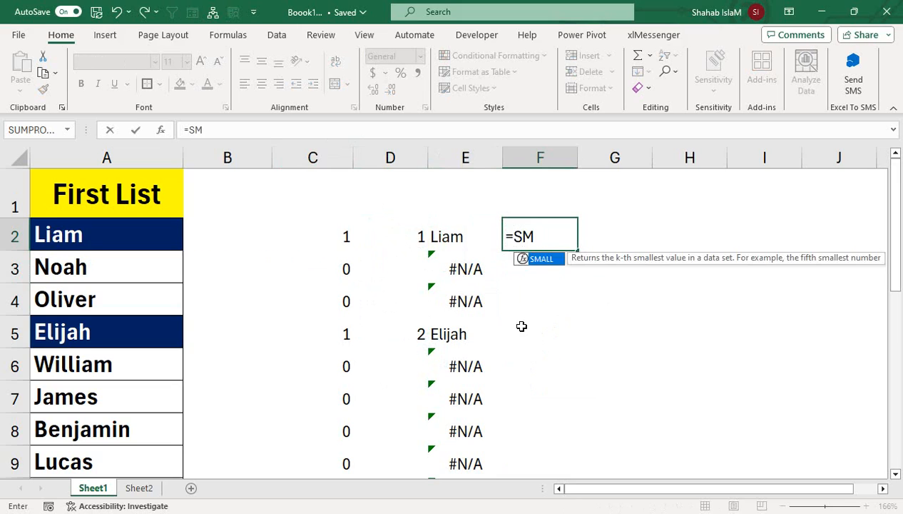
key("Tab")
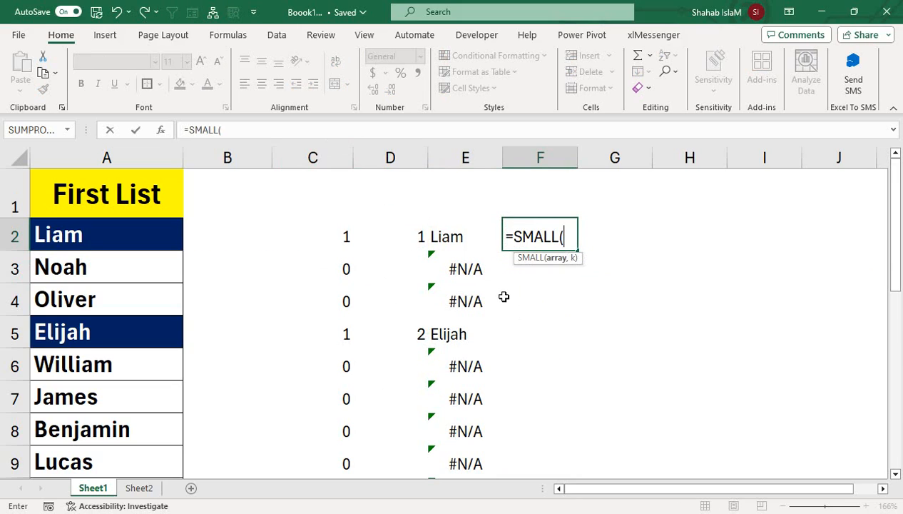
left_click(407, 242)
left_click_drag(408, 242, 412, 407)
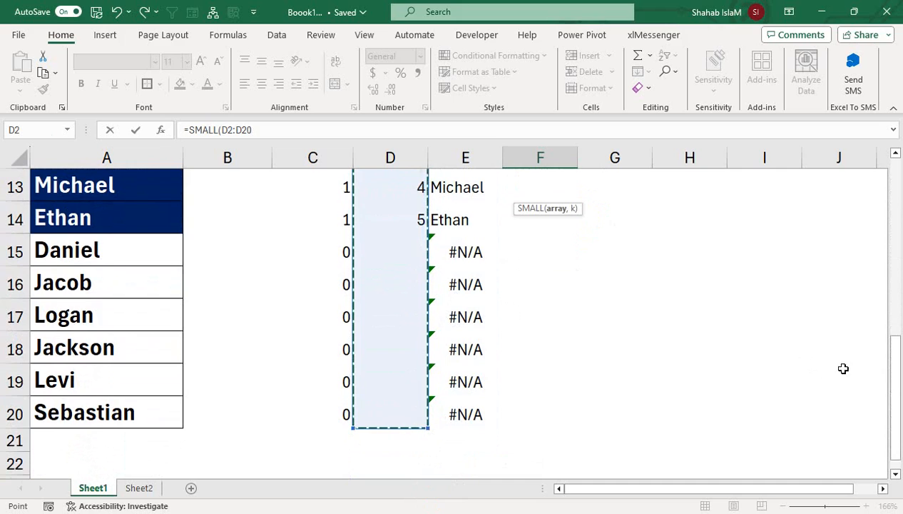
left_click_drag(895, 373, 895, 214)
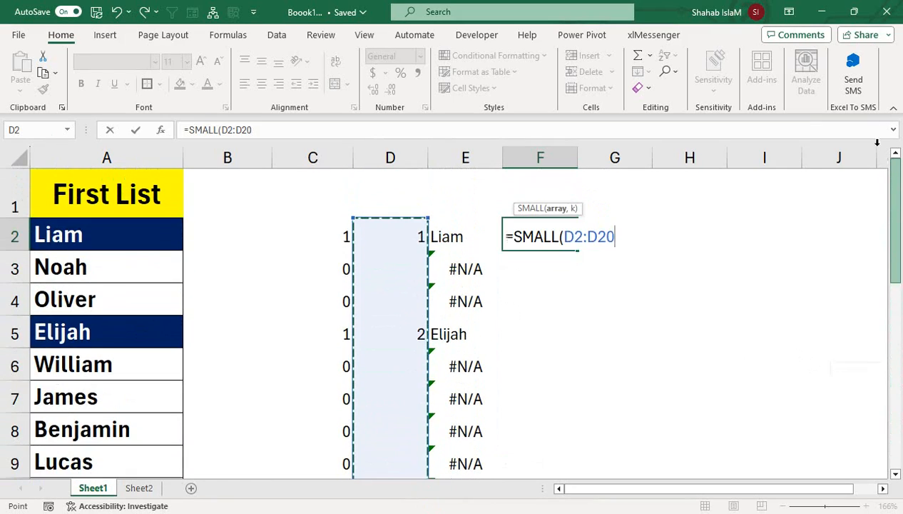
key("F4")
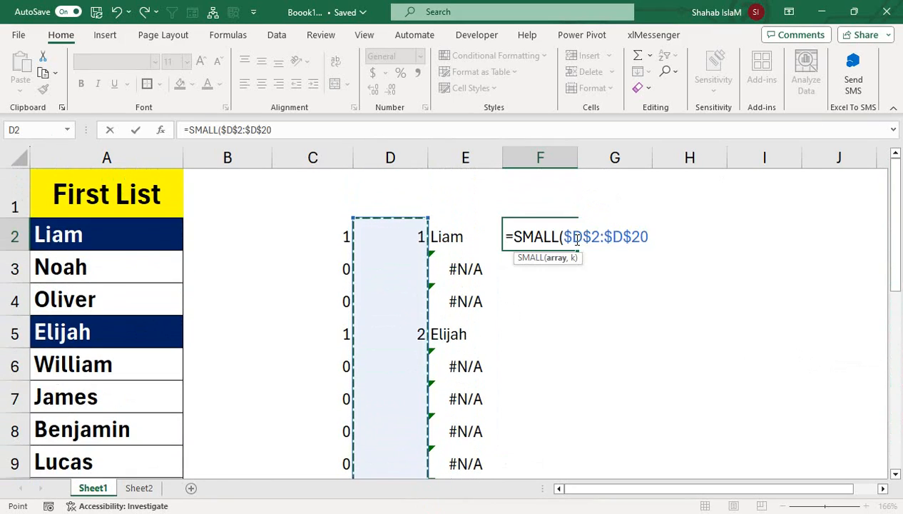
Add ROWS($D$2:D2) as the k argument of the SMALL formula in F2, making only the first reference absolute.
type(",ROWS(")
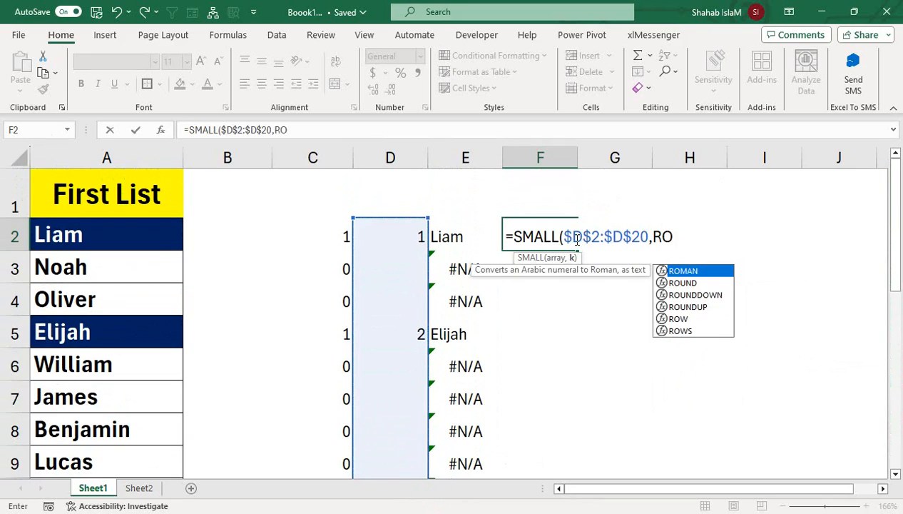
left_click(422, 236)
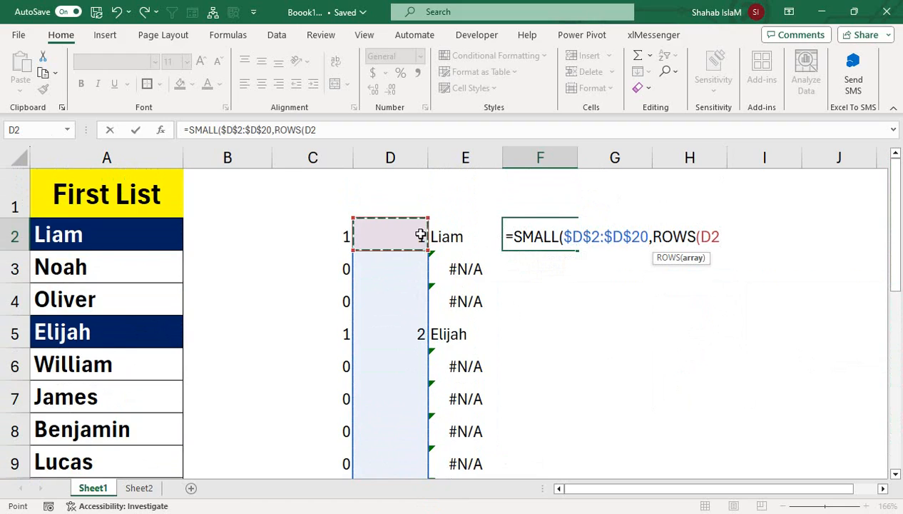
key("F8")
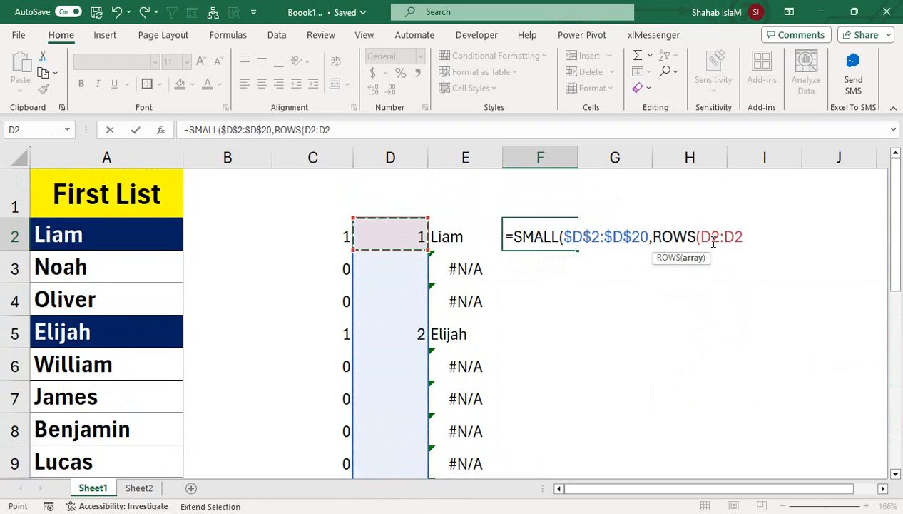
double_click(711, 236)
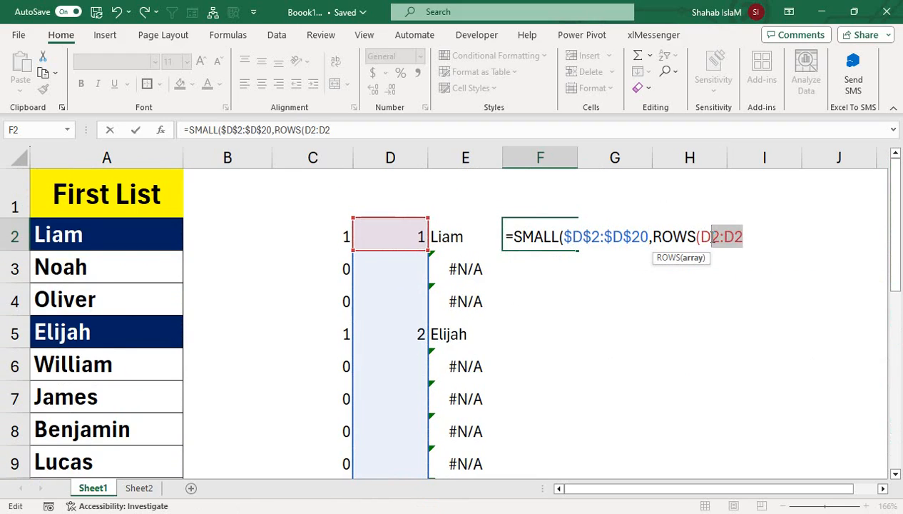
left_click(711, 236)
key("F4")
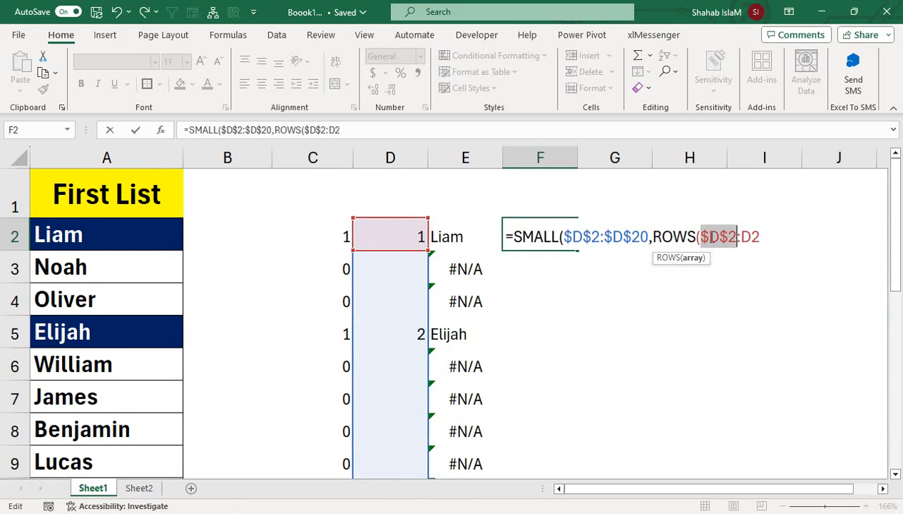
Close and enter the SMALL formula in F2, and fill it down to F9.
left_click(767, 231)
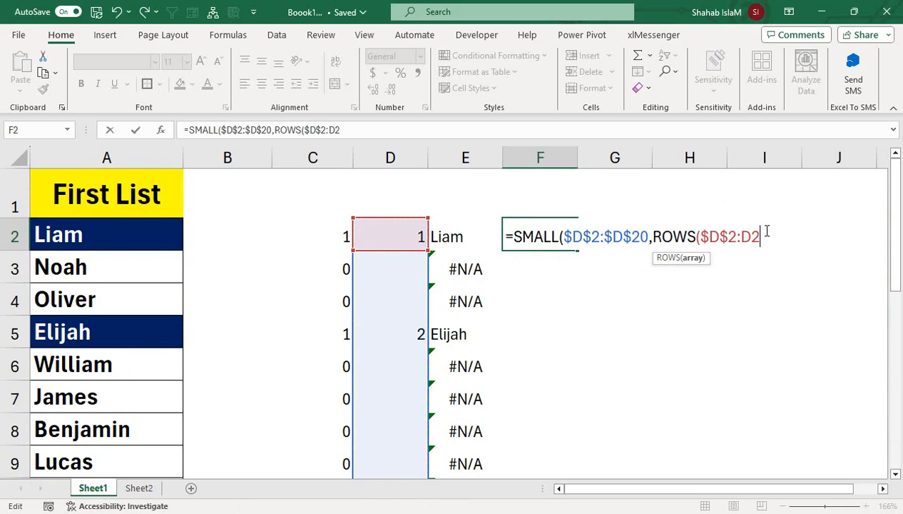
type("))")
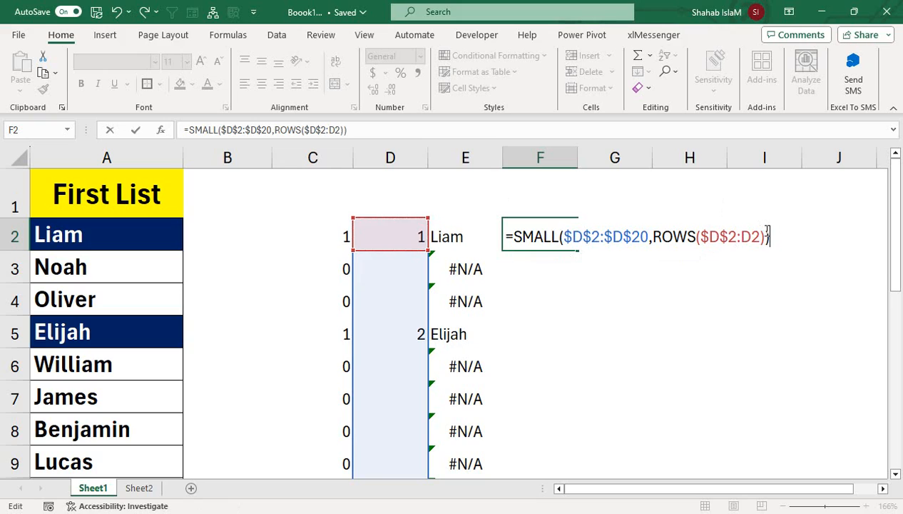
key("Return")
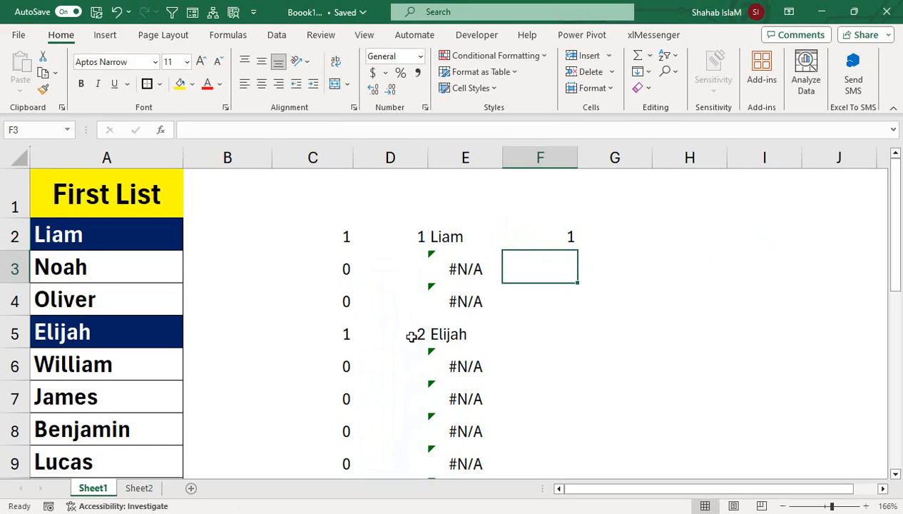
left_click(563, 240)
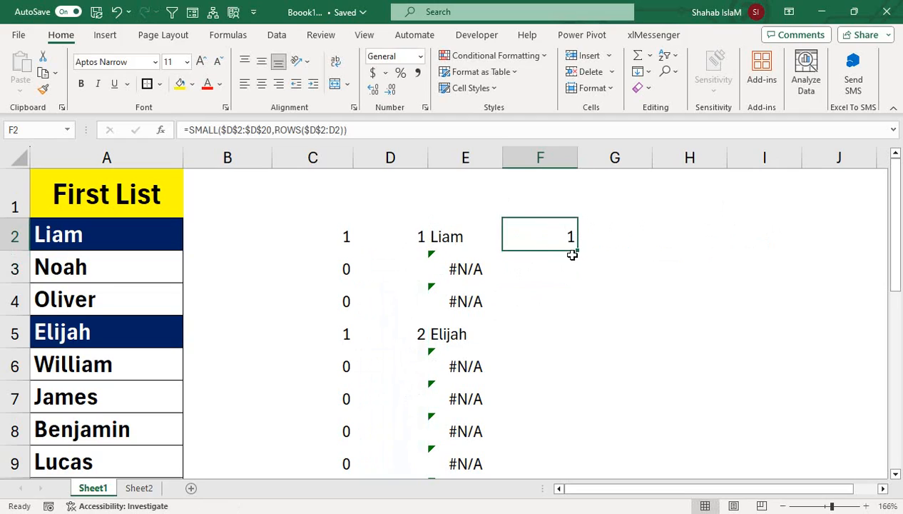
left_click_drag(578, 249, 577, 460)
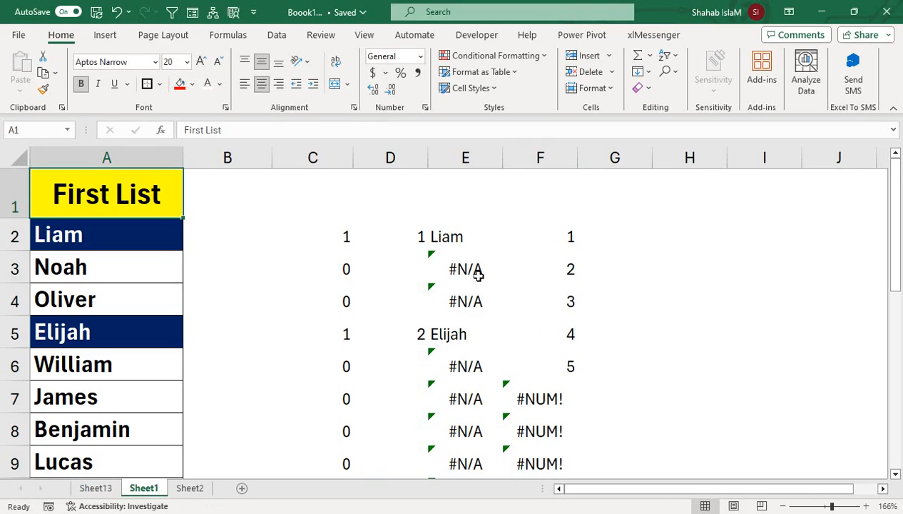
Wrap the VLOOKUP in E2 in IFERROR with an empty string ("") for errors, and fill it down column E.
left_click(444, 224)
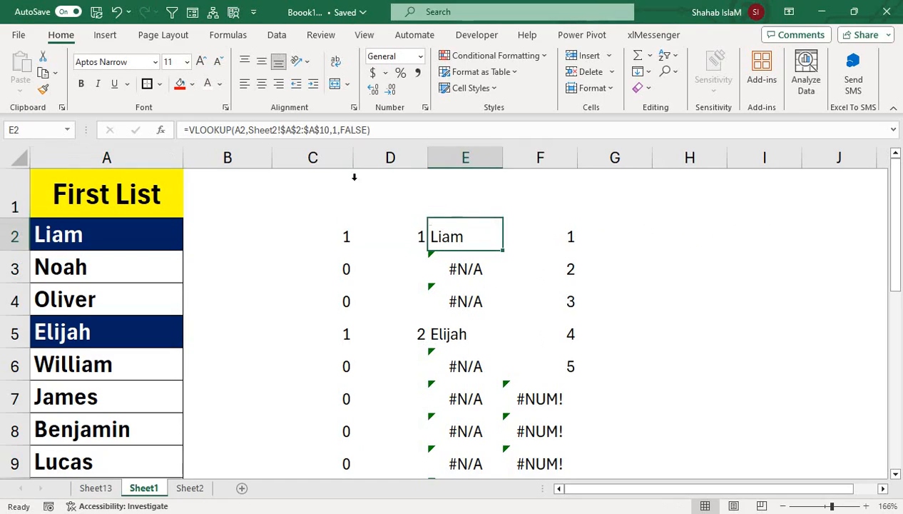
left_click(187, 130)
type("if")
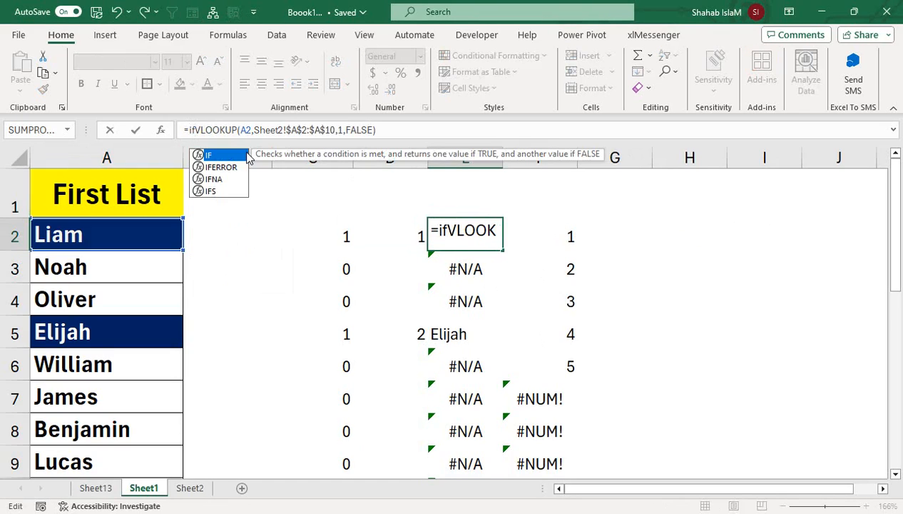
key("Down")
key("Tab")
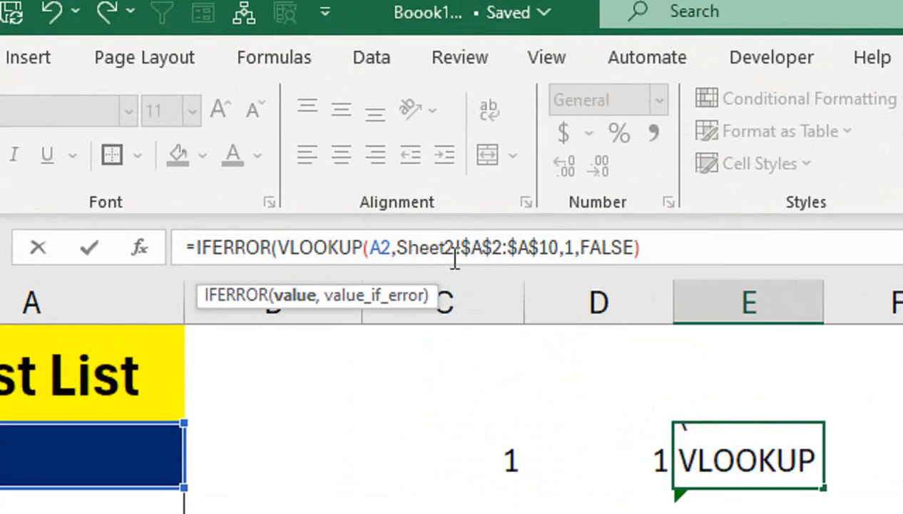
left_click(455, 132)
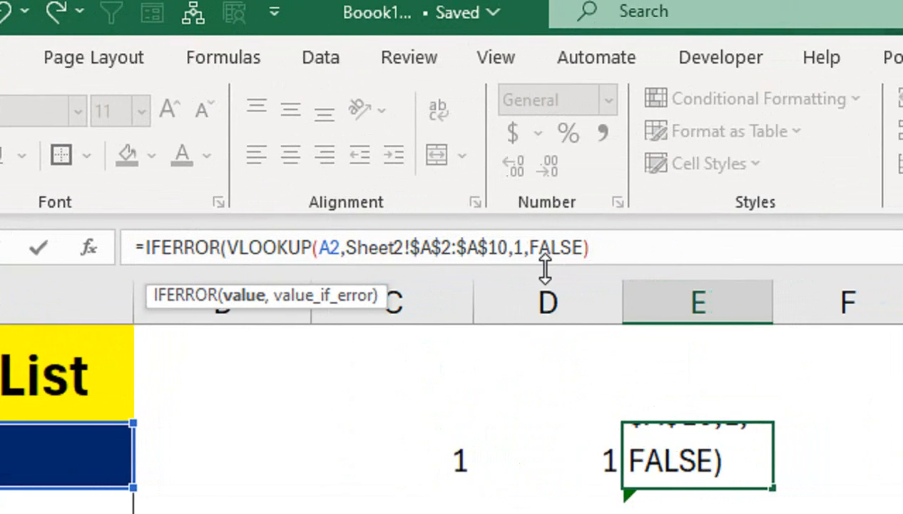
type(",\"\")")
key("Return")
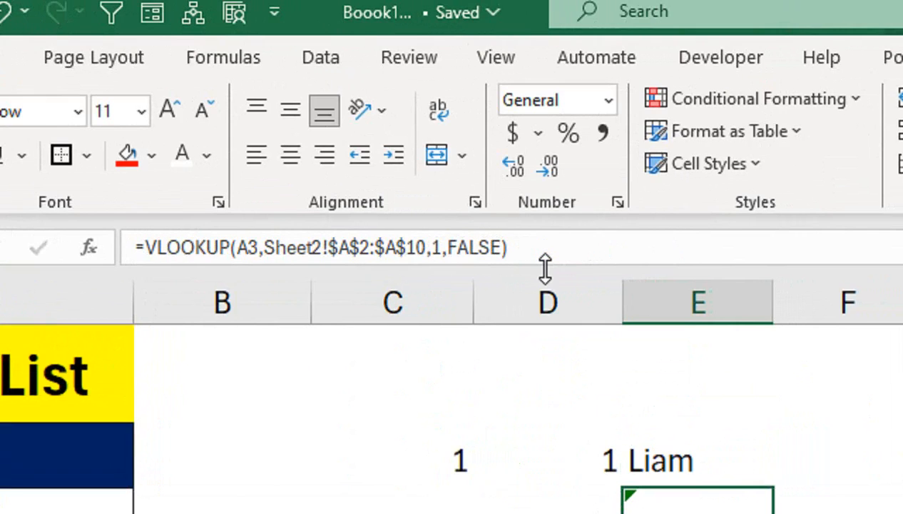
left_click(746, 479)
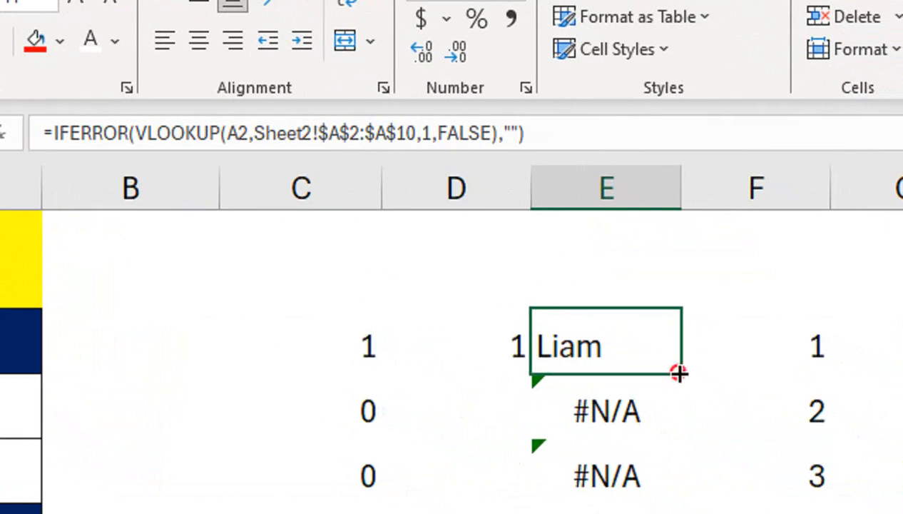
double_click(678, 372)
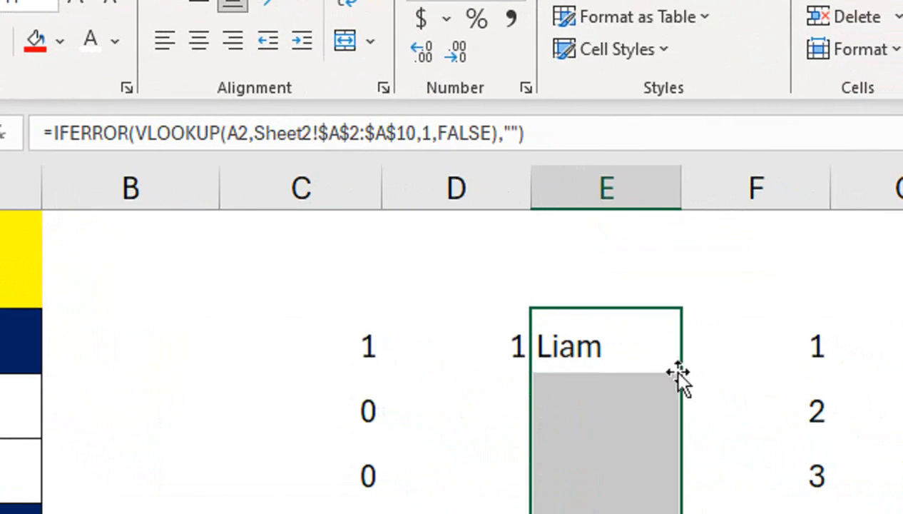
Wrap the SMALL formula in F2 in IFERROR with an empty string ("") for errors, and fill it down to F9.
left_click(738, 339)
left_click(50, 132)
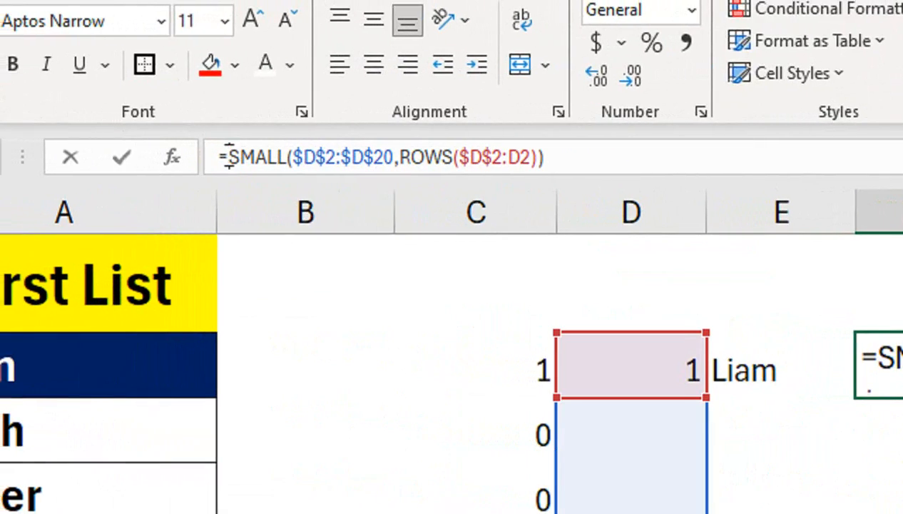
left_click(229, 155)
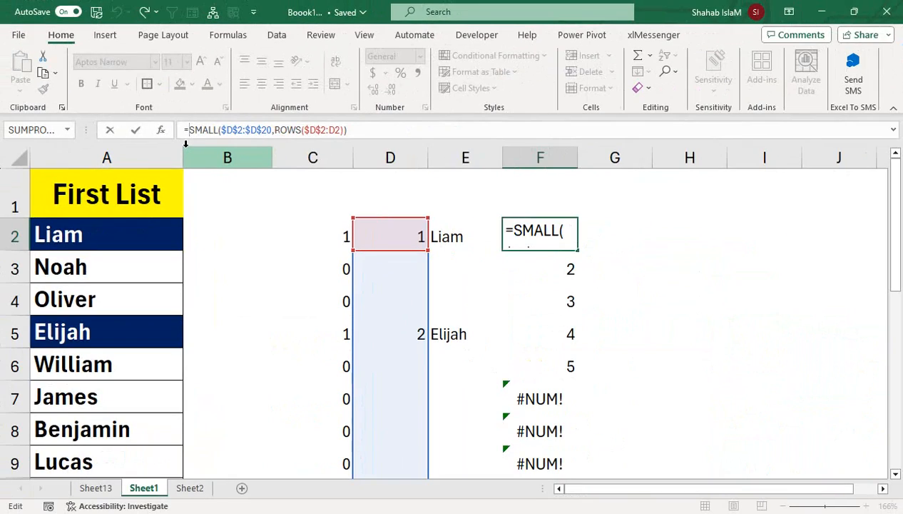
type("if")
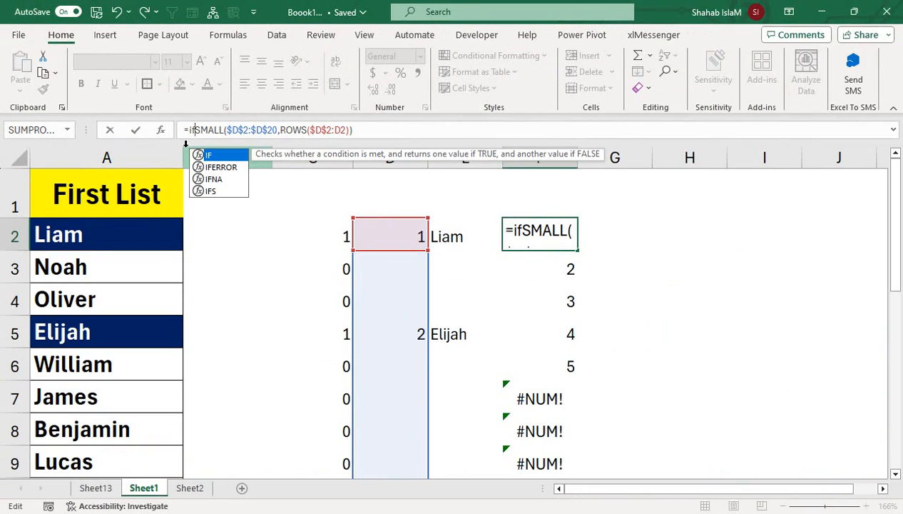
key("Down")
key("Tab")
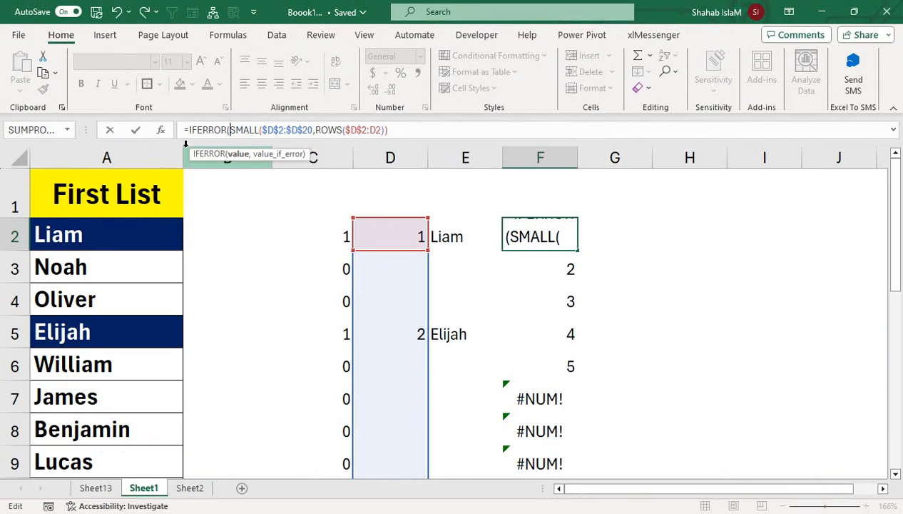
left_click(416, 124)
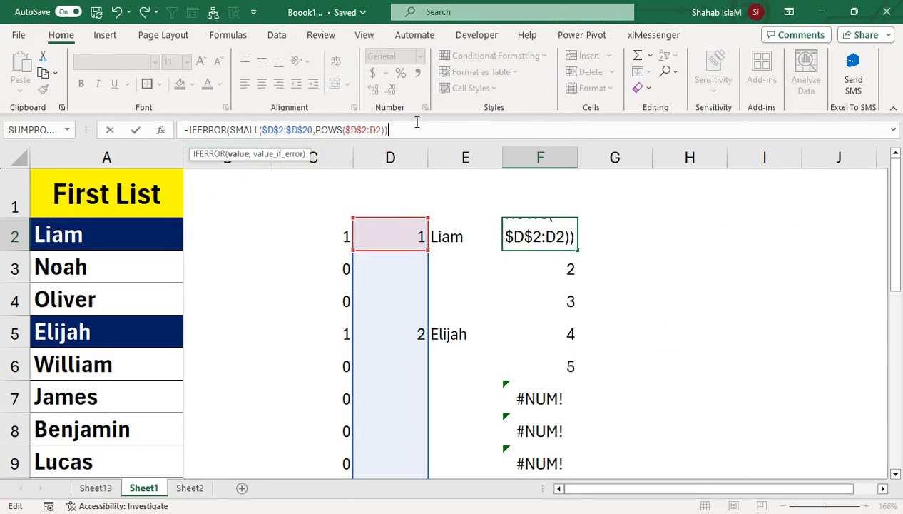
type(",")
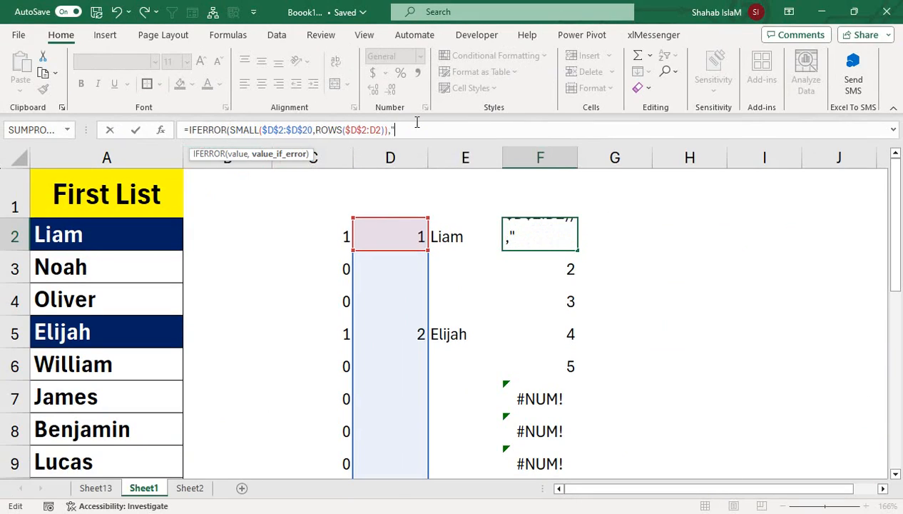
key("Return")
key("Return")
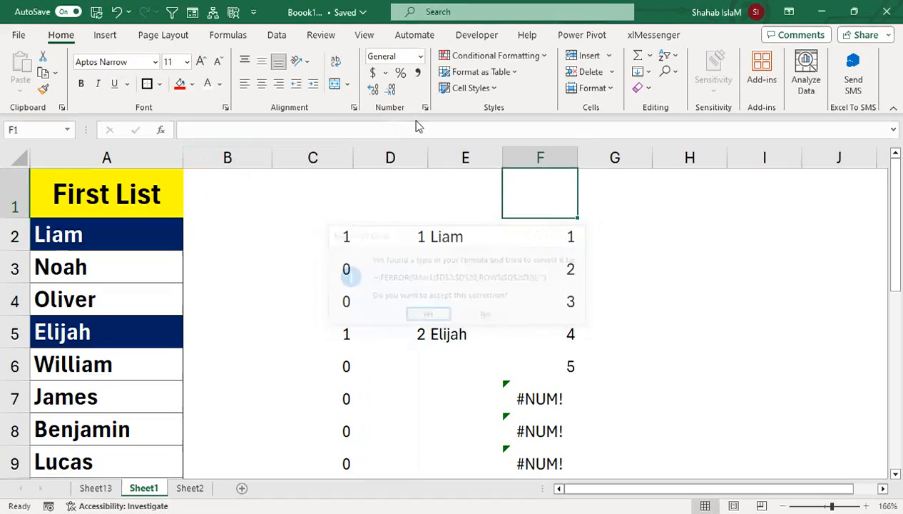
left_click(547, 238)
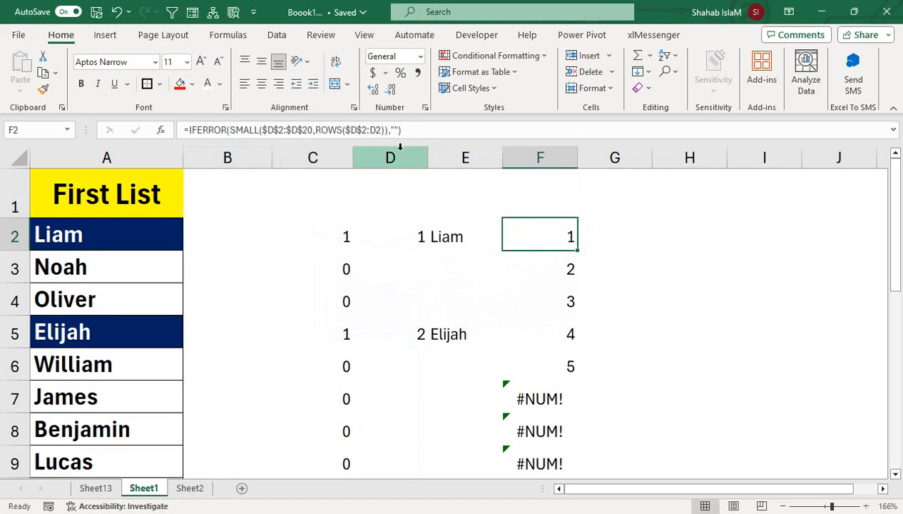
left_click_drag(577, 253, 579, 463)
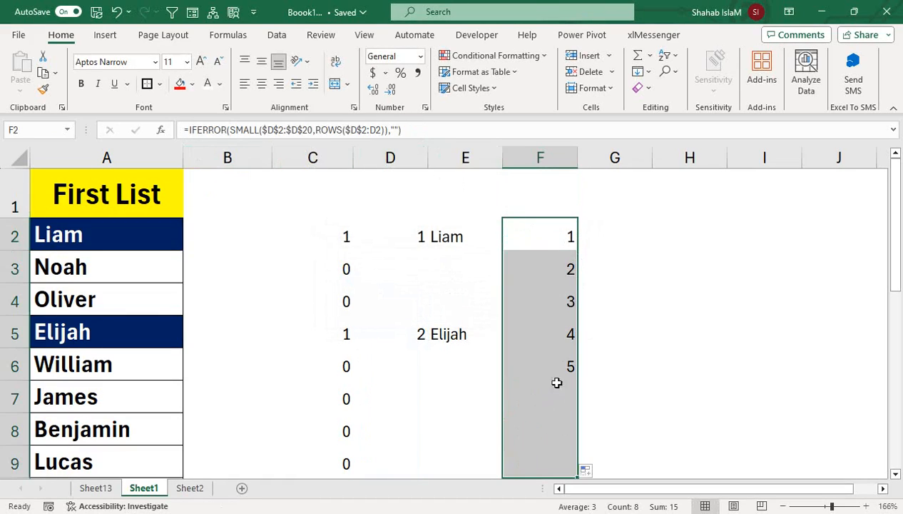
Begin a VLOOKUP formula in G2 with F2 as the lookup value.
left_click(598, 232)
type("=")
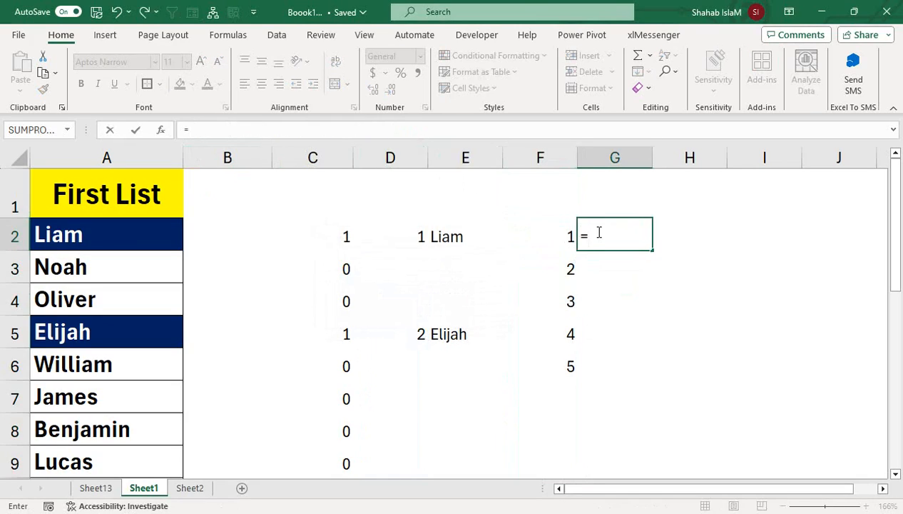
type("vl")
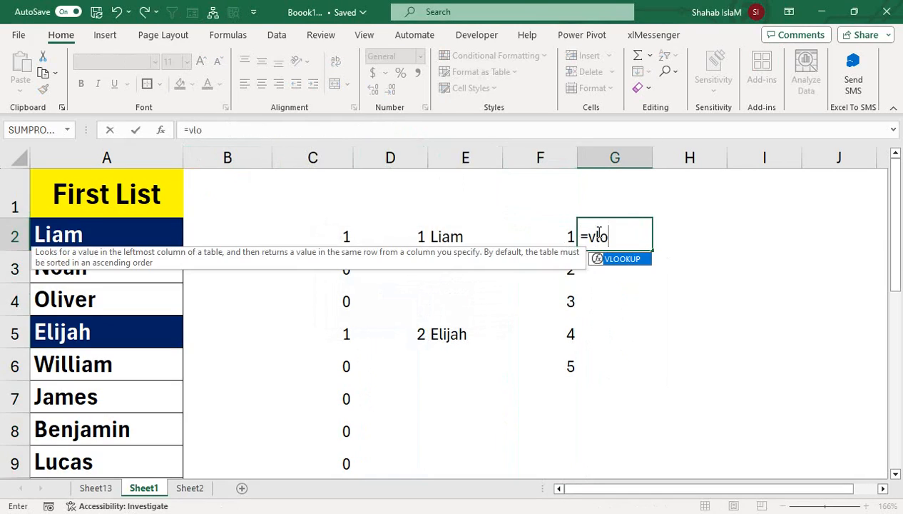
type("o")
key("Tab")
left_click(567, 236)
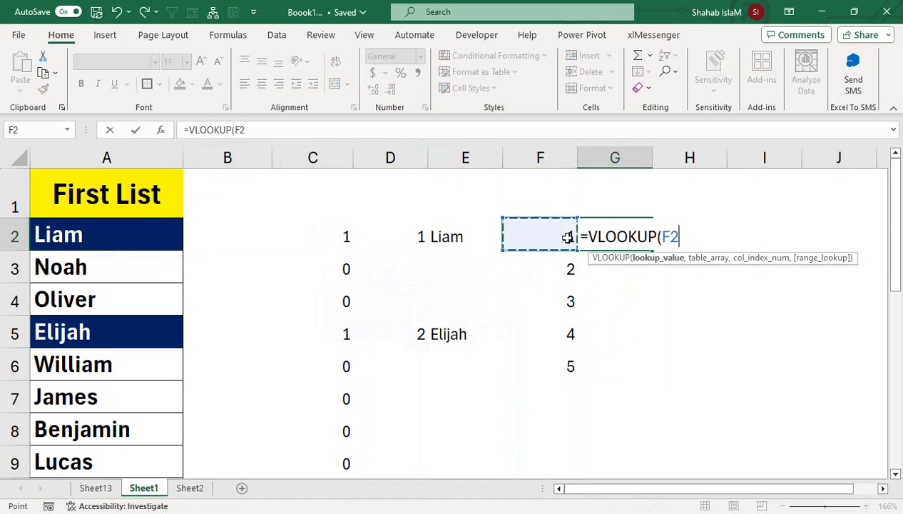
type(",")
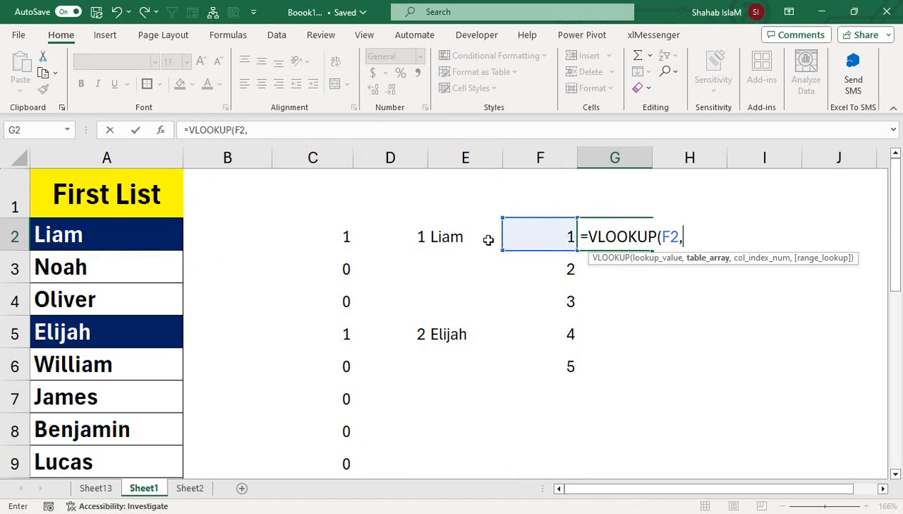
Set the VLOOKUP's table array to the absolute range $D$2:$E$20 and proceed to the column index argument.
left_click_drag(405, 236, 435, 443)
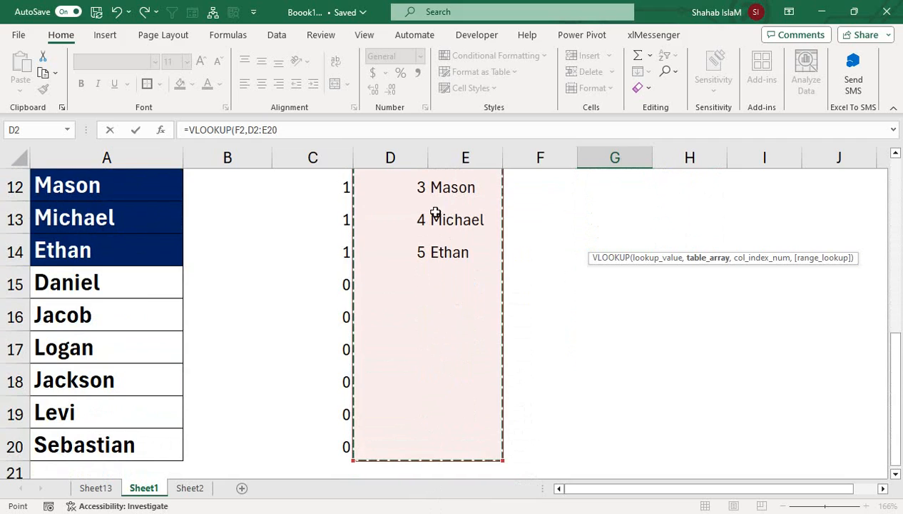
key("F4")
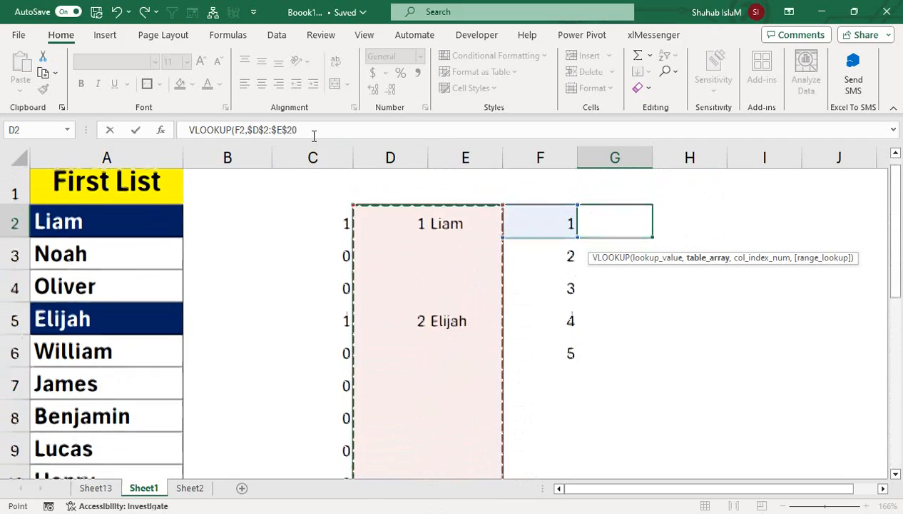
type("2,")
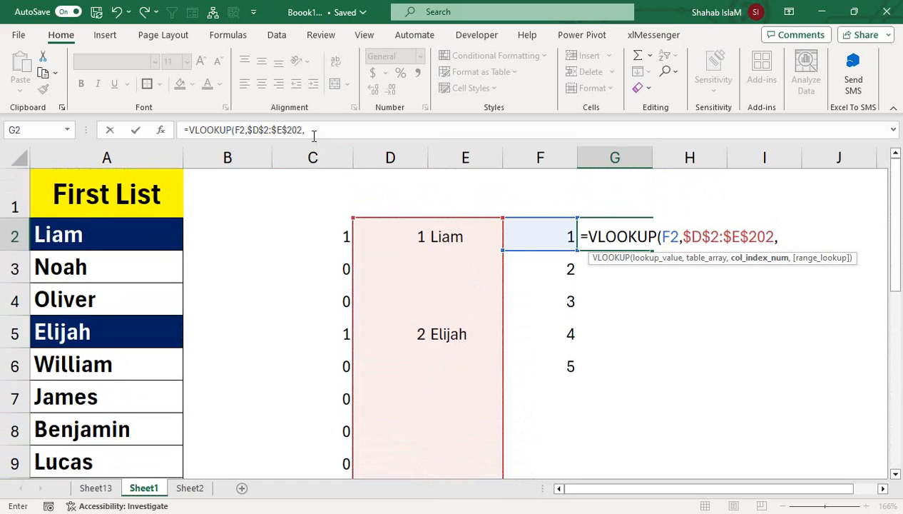
key("BackSpace")
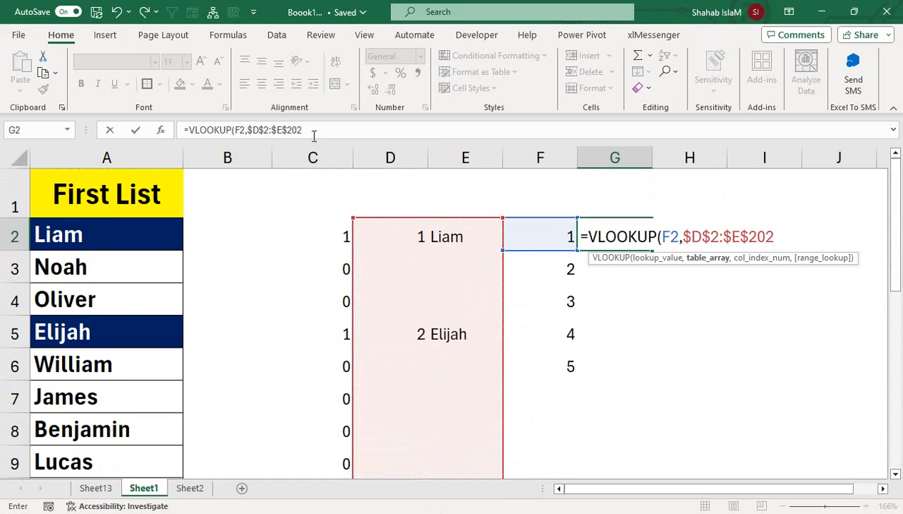
key("BackSpace")
type(",")
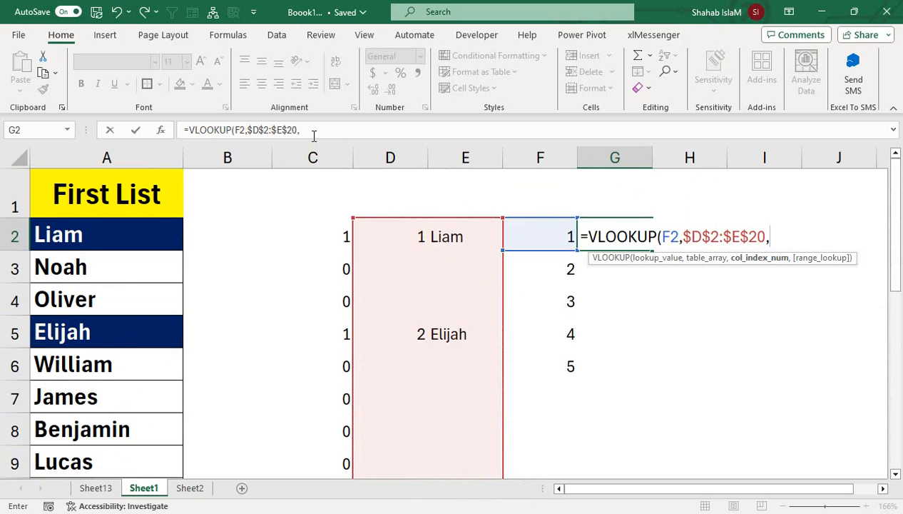
Complete the VLOOKUP in G2 with column index 2 and FALSE for an exact match, and fill it down to G6.
type("2,")
key("Down")
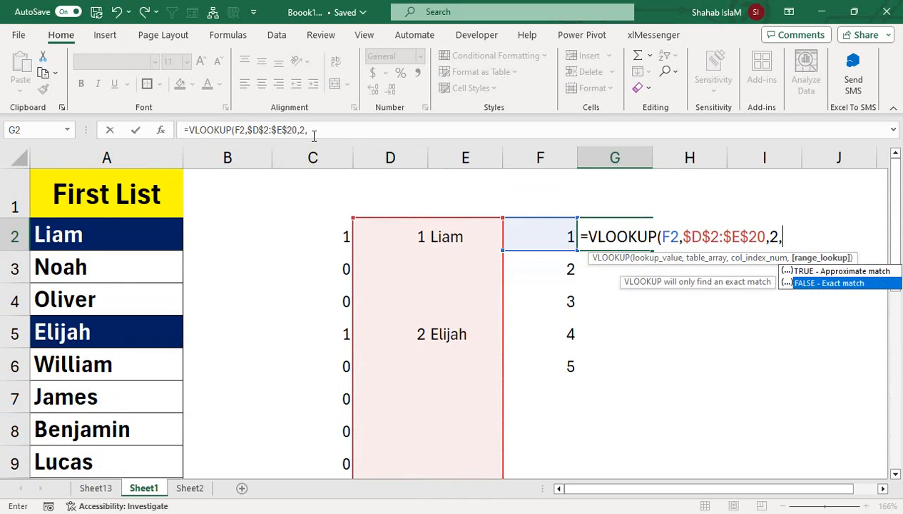
key("Tab")
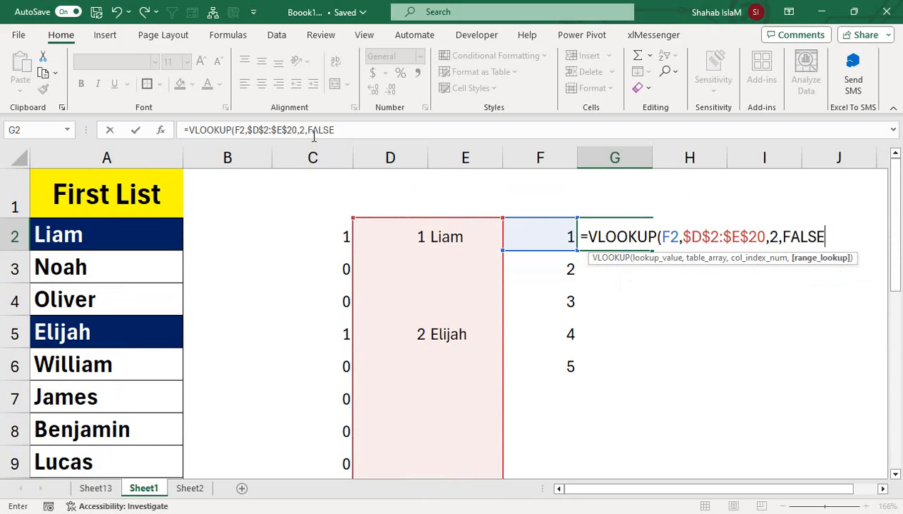
key("Return")
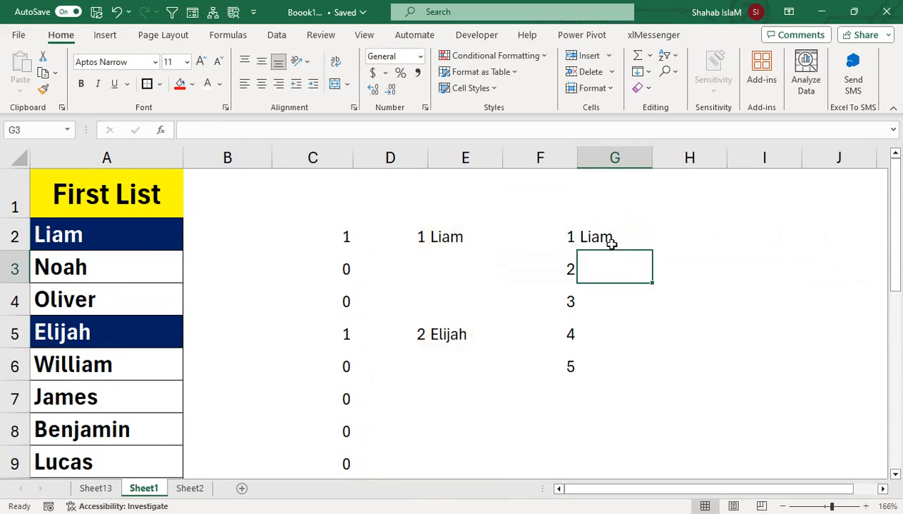
left_click(611, 243)
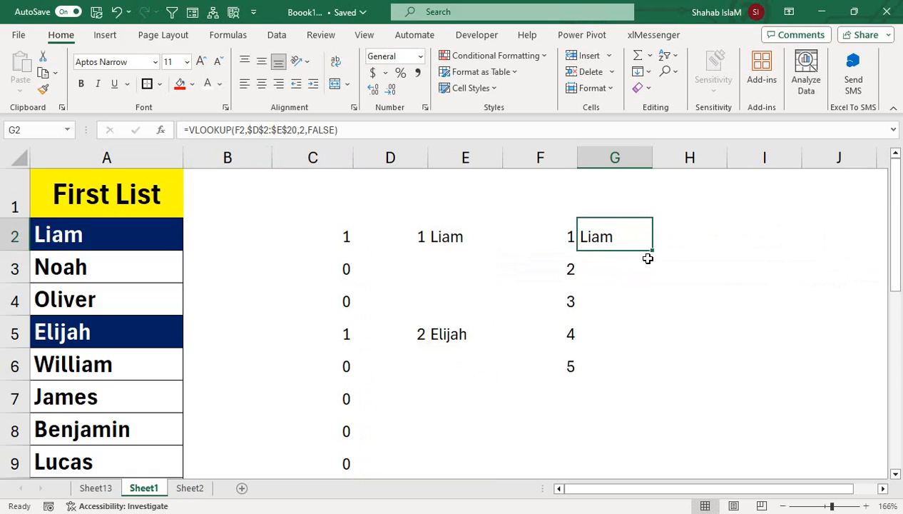
left_click_drag(649, 251, 654, 377)
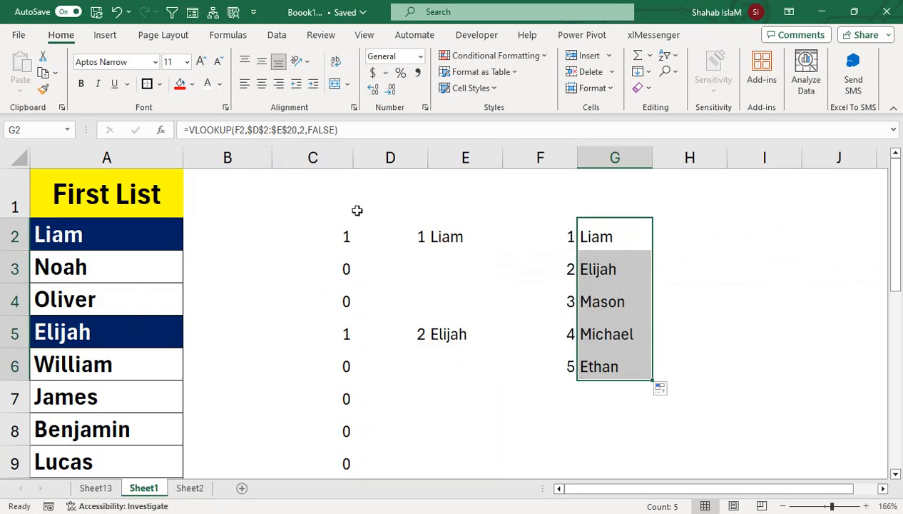
Hide the helper columns C through E.
left_click_drag(462, 158, 326, 160)
right_click(325, 160)
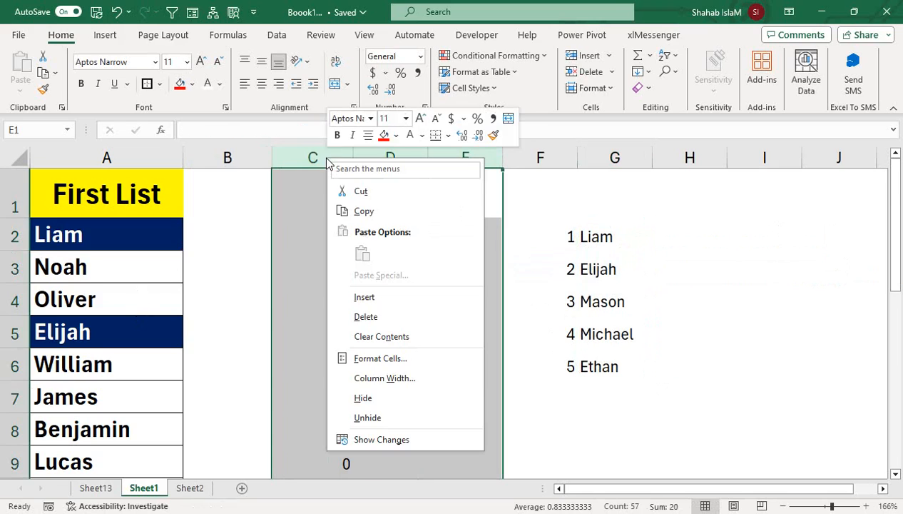
left_click(430, 397)
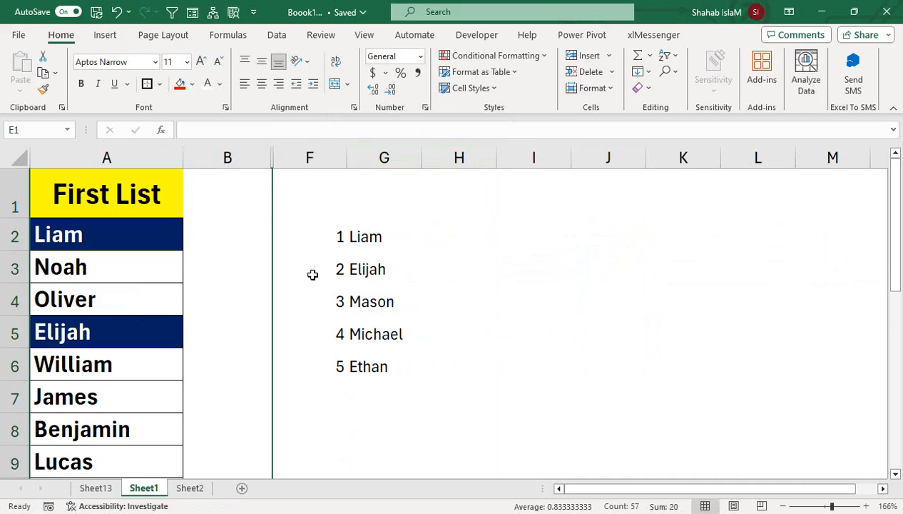
Center the numbers and matching names in F2:G6 horizontally and make them bold.
left_click_drag(308, 237, 383, 357)
left_click(261, 83)
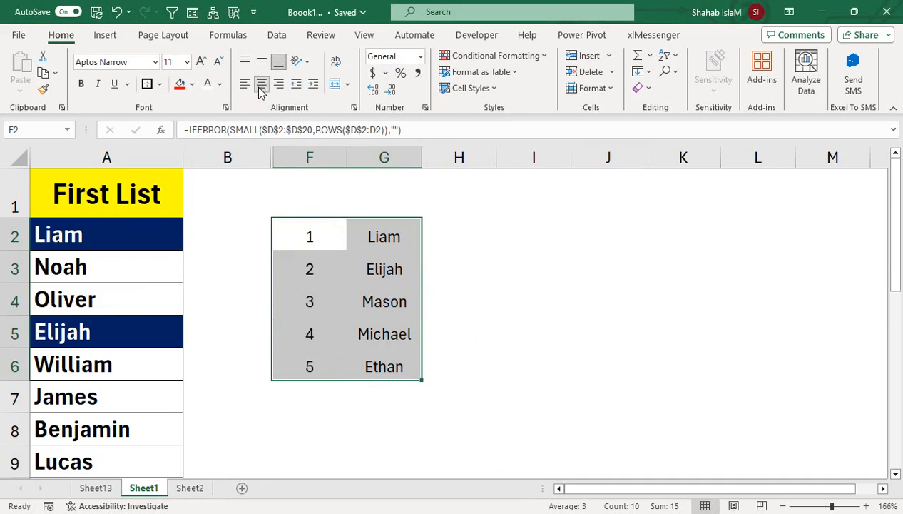
left_click(80, 84)
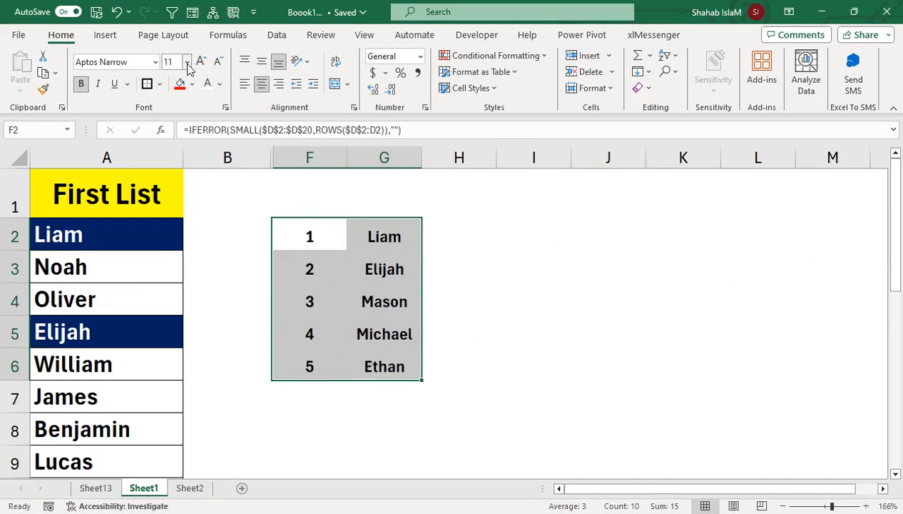
left_click(458, 305)
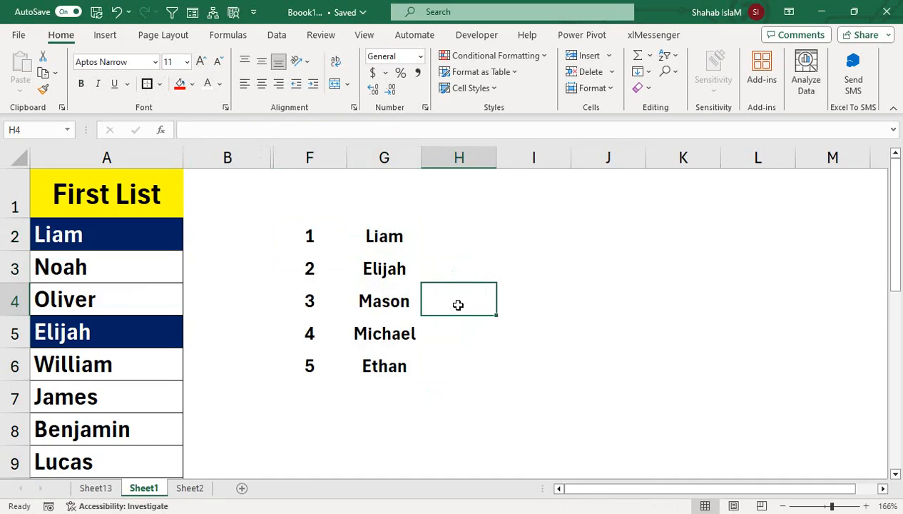